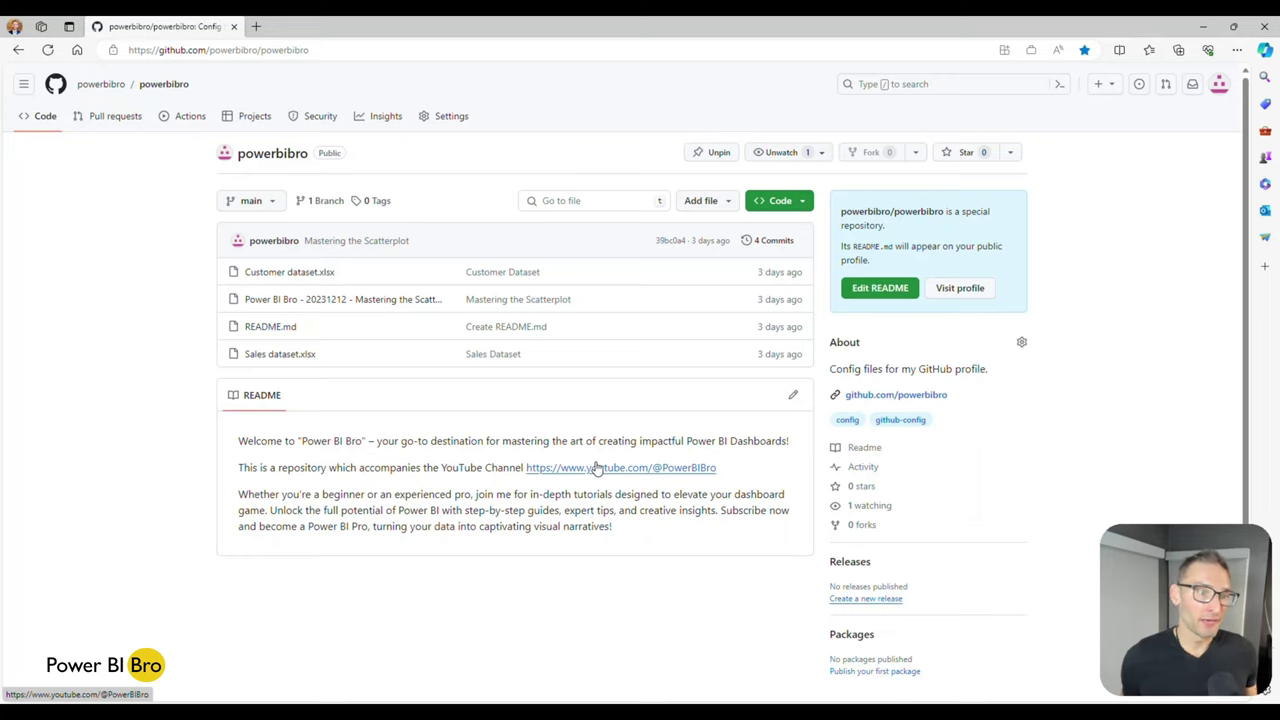
Download Sales dataset.xlsx from the powerbibro GitHub repository and switch to Power BI Desktop.
left_click(289, 357)
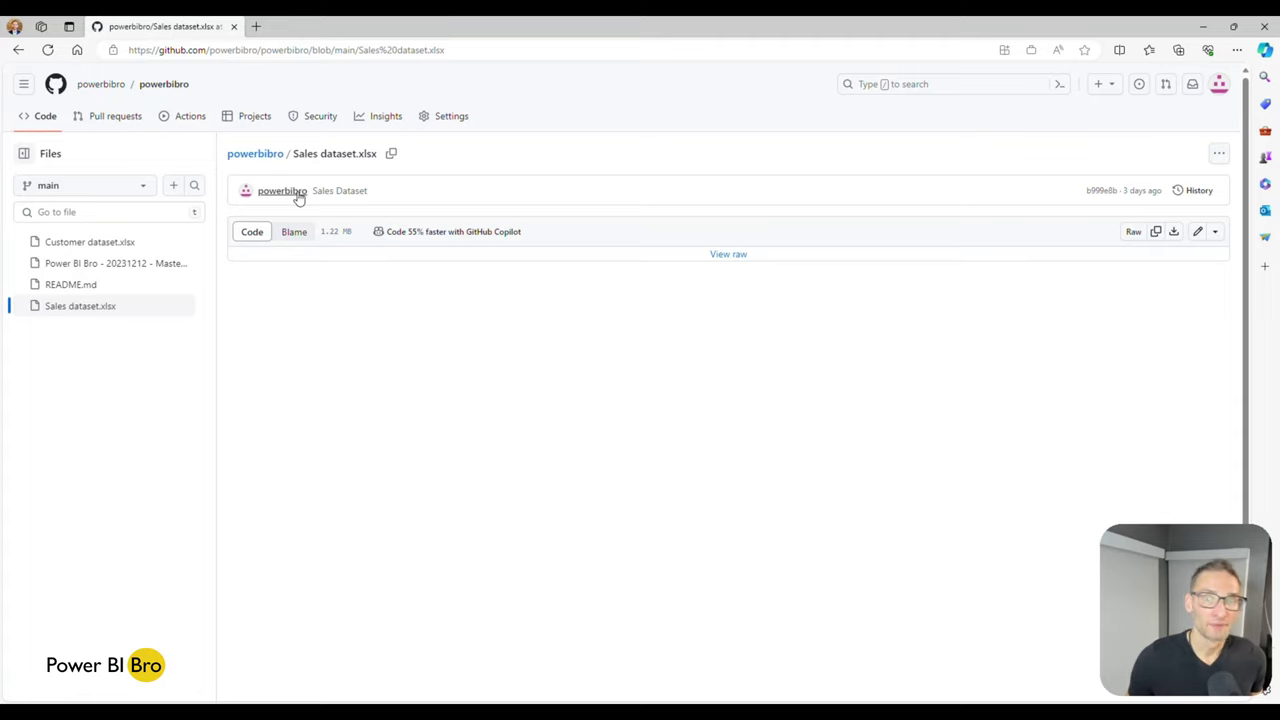
left_click(1173, 238)
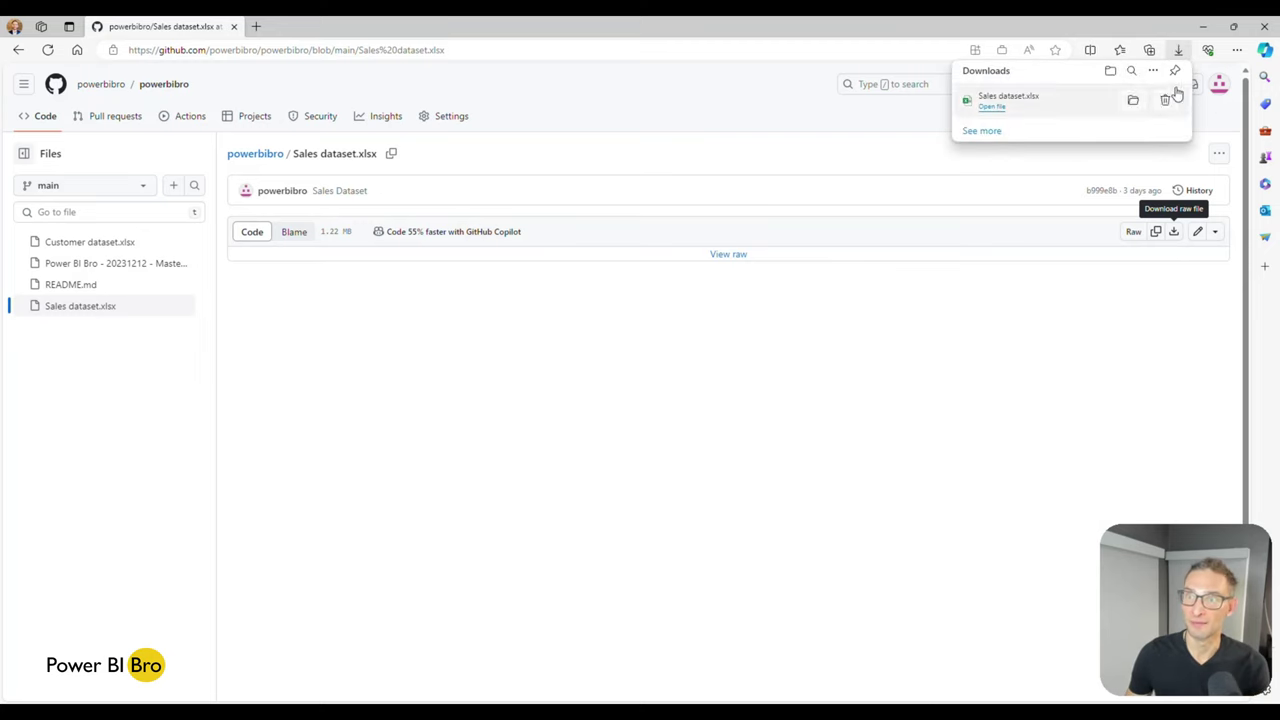
left_click(1016, 380)
left_click(1204, 34)
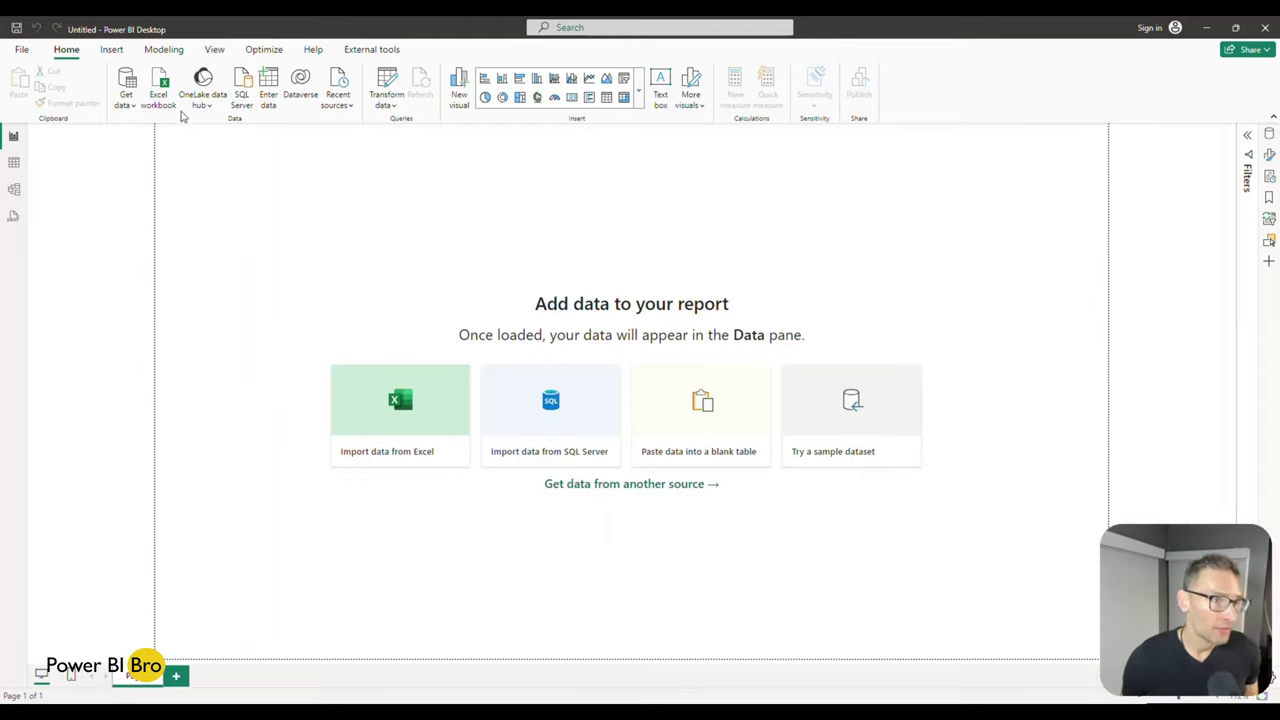
left_click(131, 104)
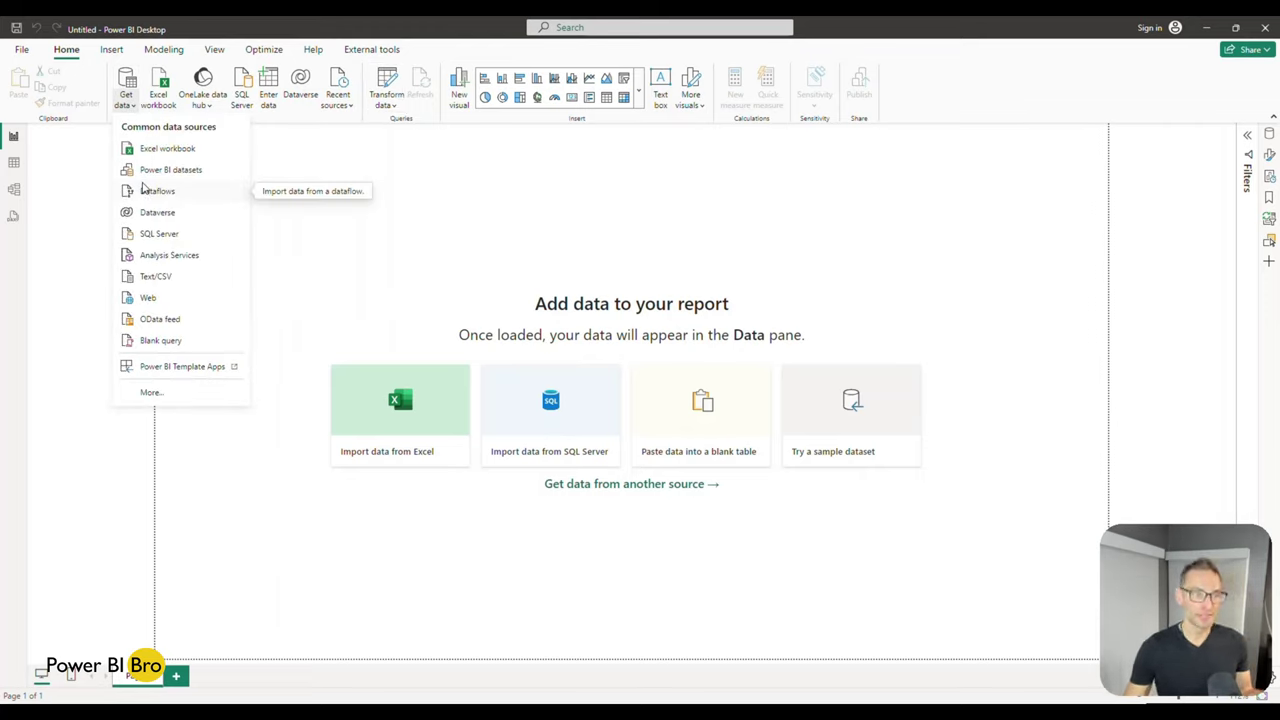
left_click(548, 236)
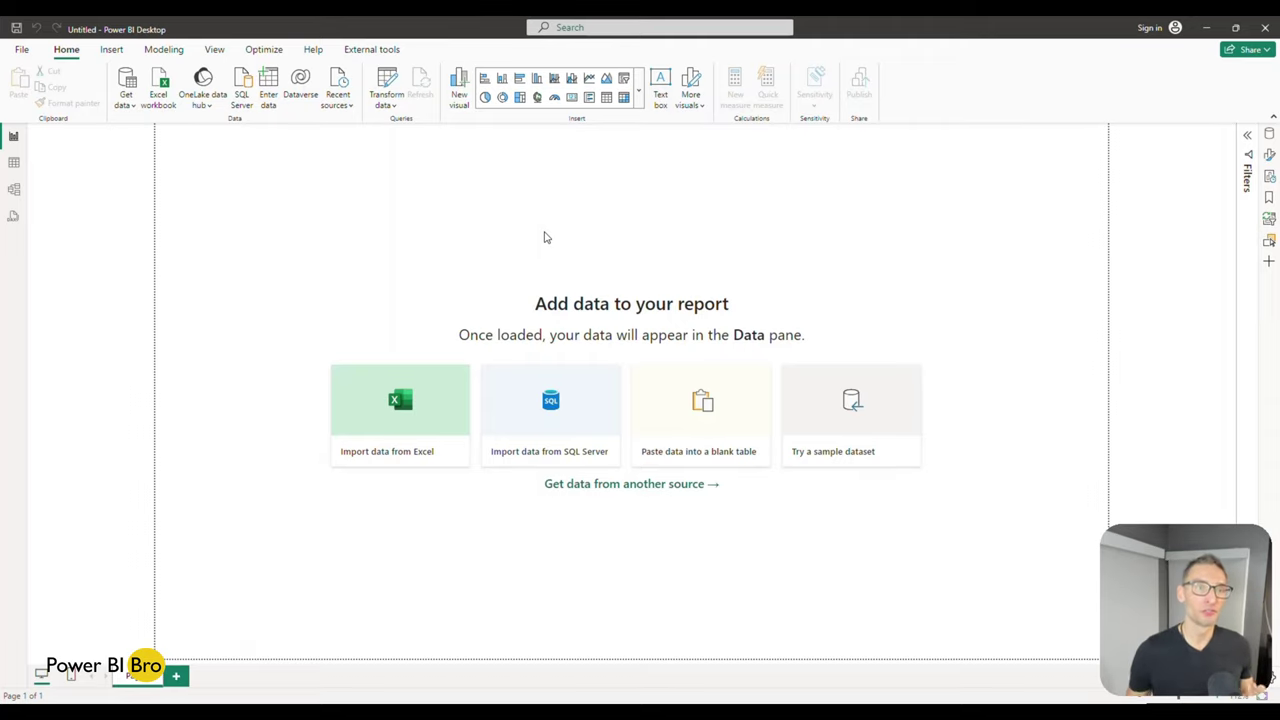
Open the Power Query Editor and start adding a new Excel workbook source.
left_click(379, 111)
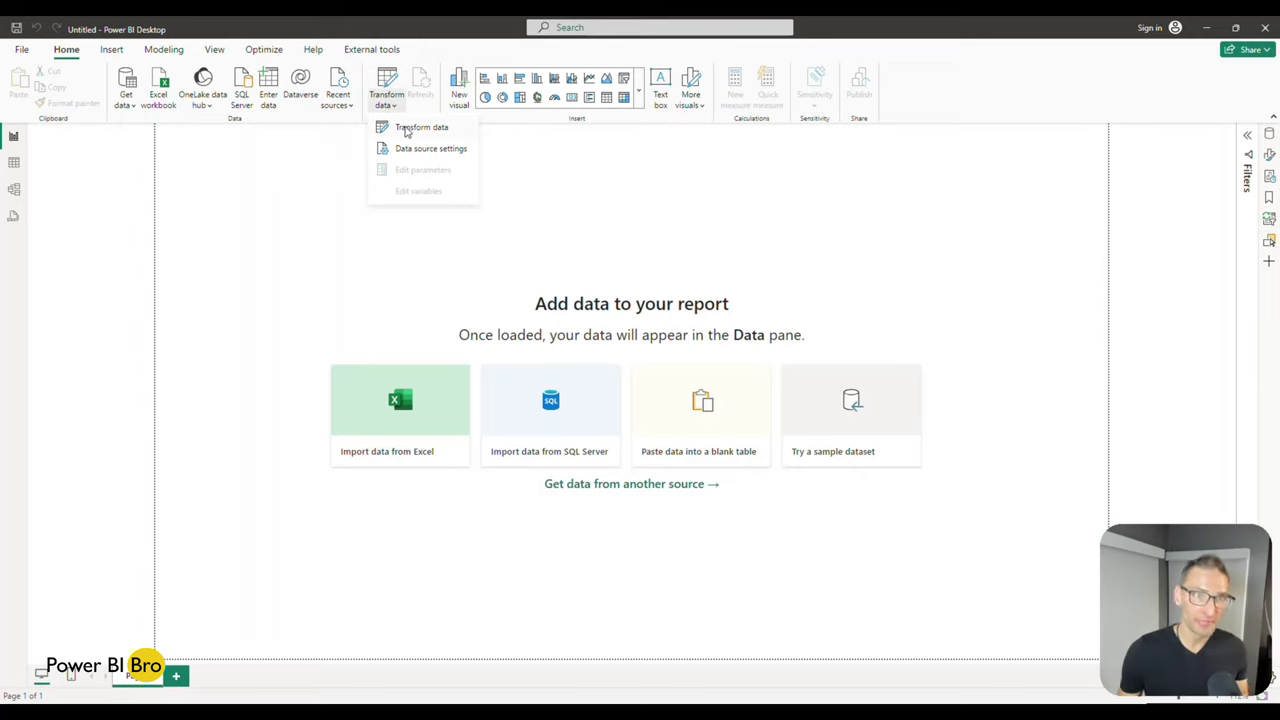
left_click(408, 131)
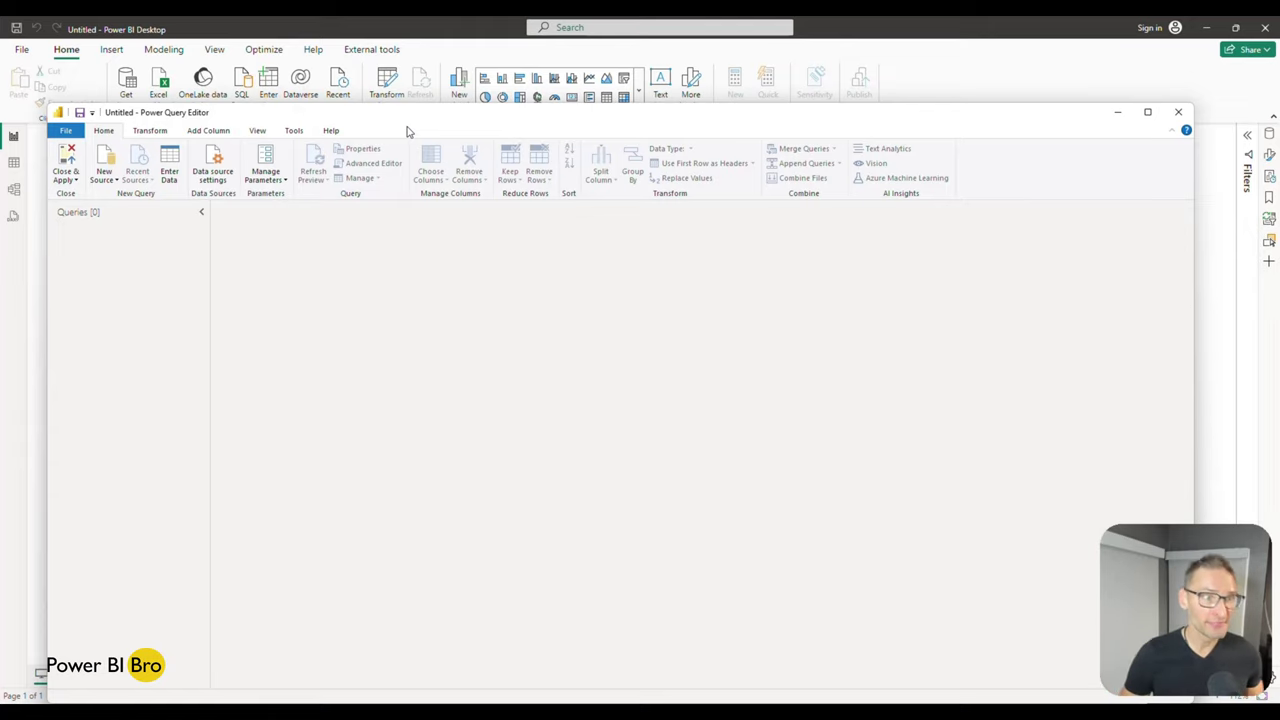
left_click(104, 174)
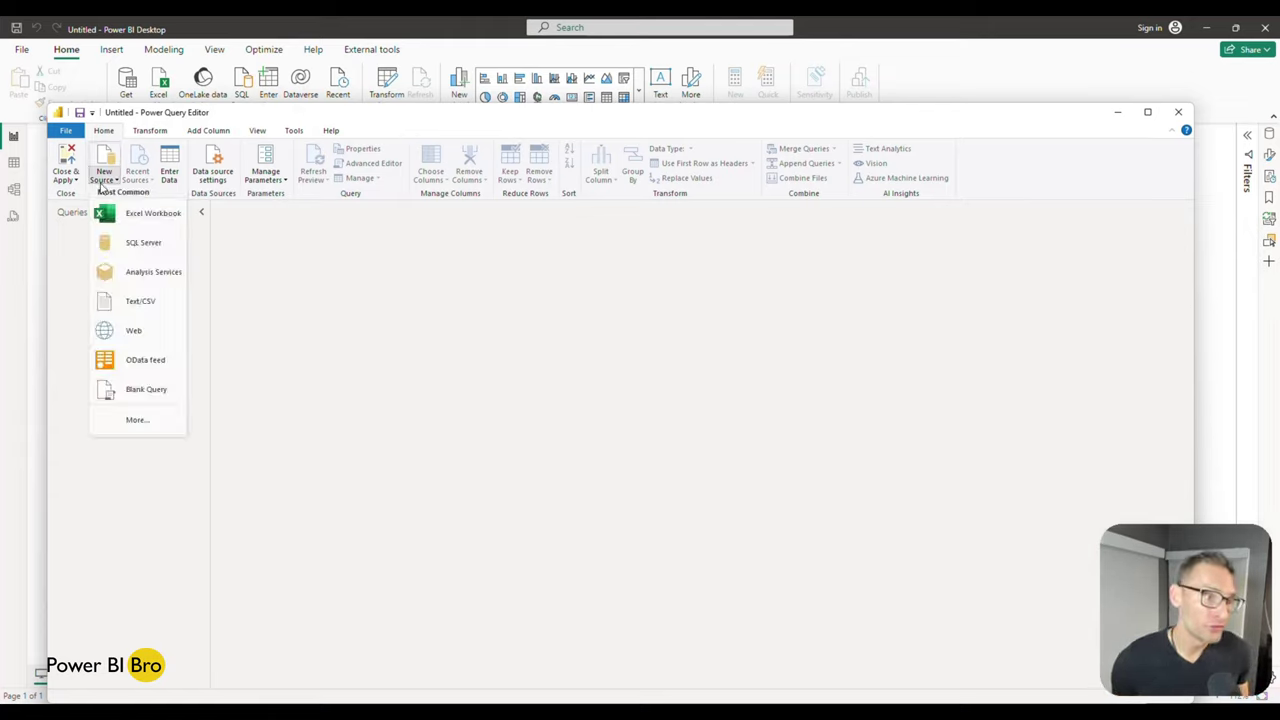
left_click(153, 215)
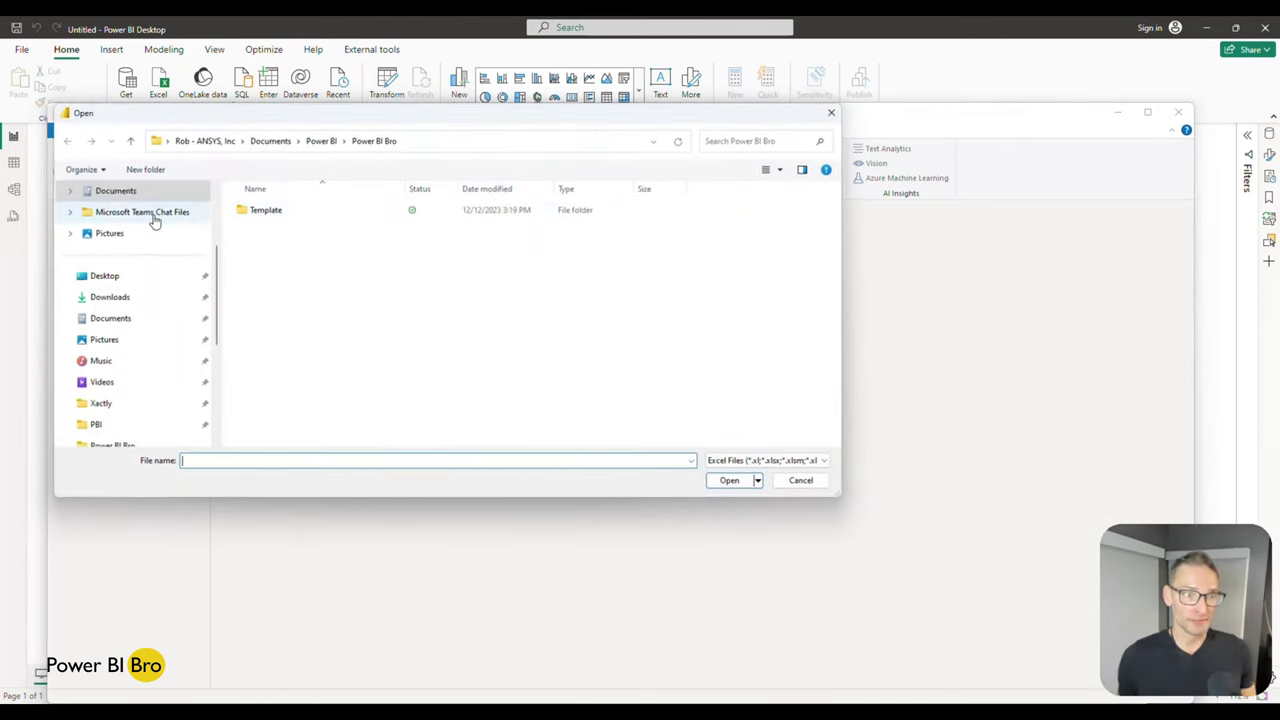
Go to the folder C:\PBI\PowerBIBro and open the Sales dataset workbook as the source.
left_click(471, 141)
type("C:\\PBI\\PowerBIBro")
key("Return")
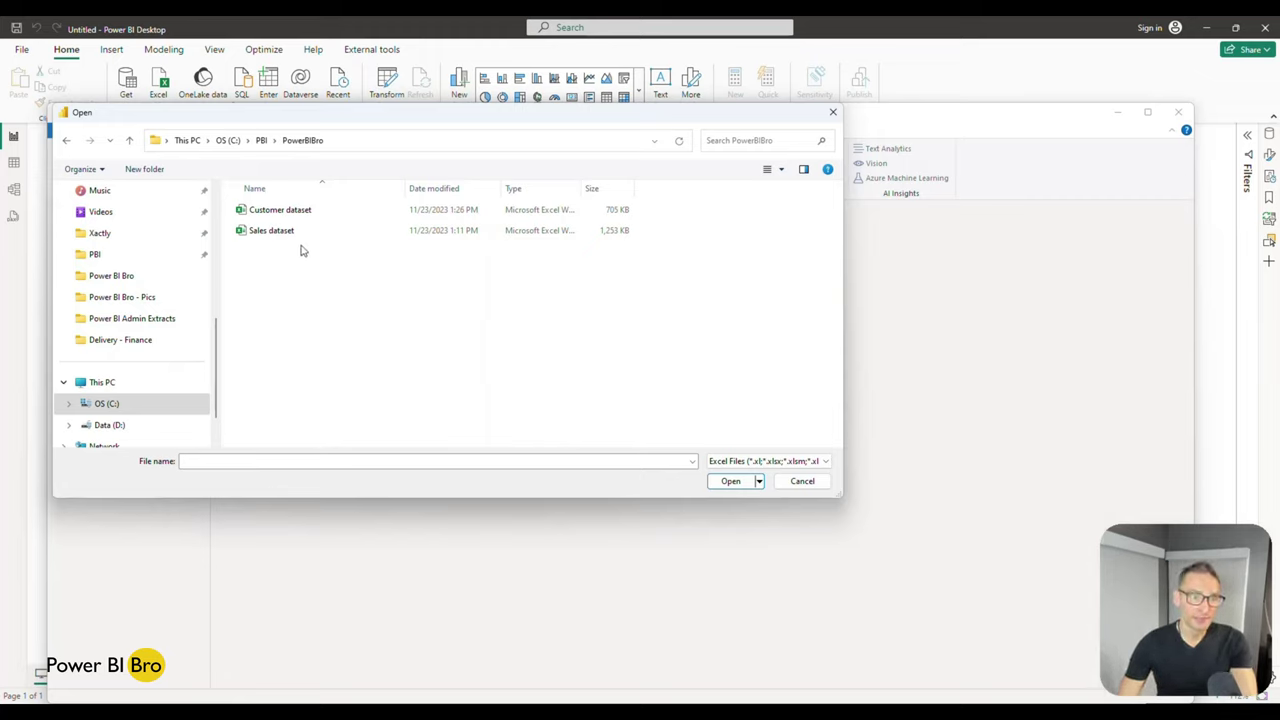
left_click(274, 231)
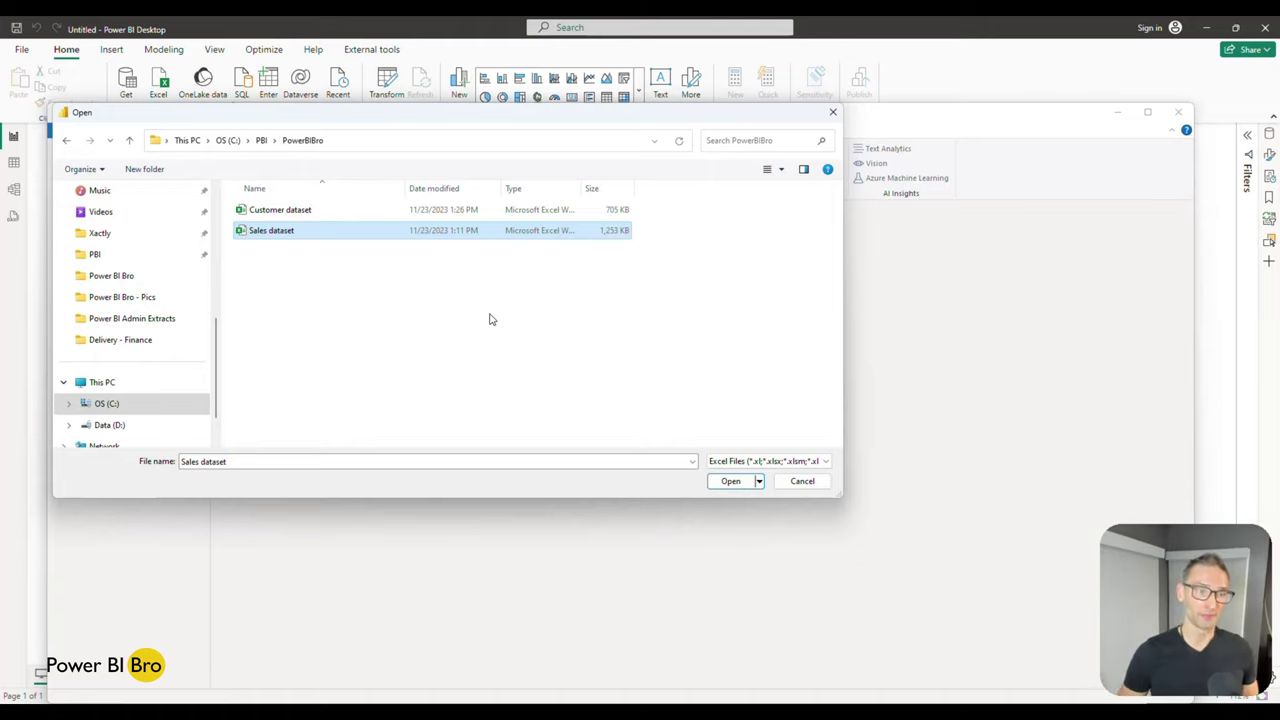
left_click(740, 483)
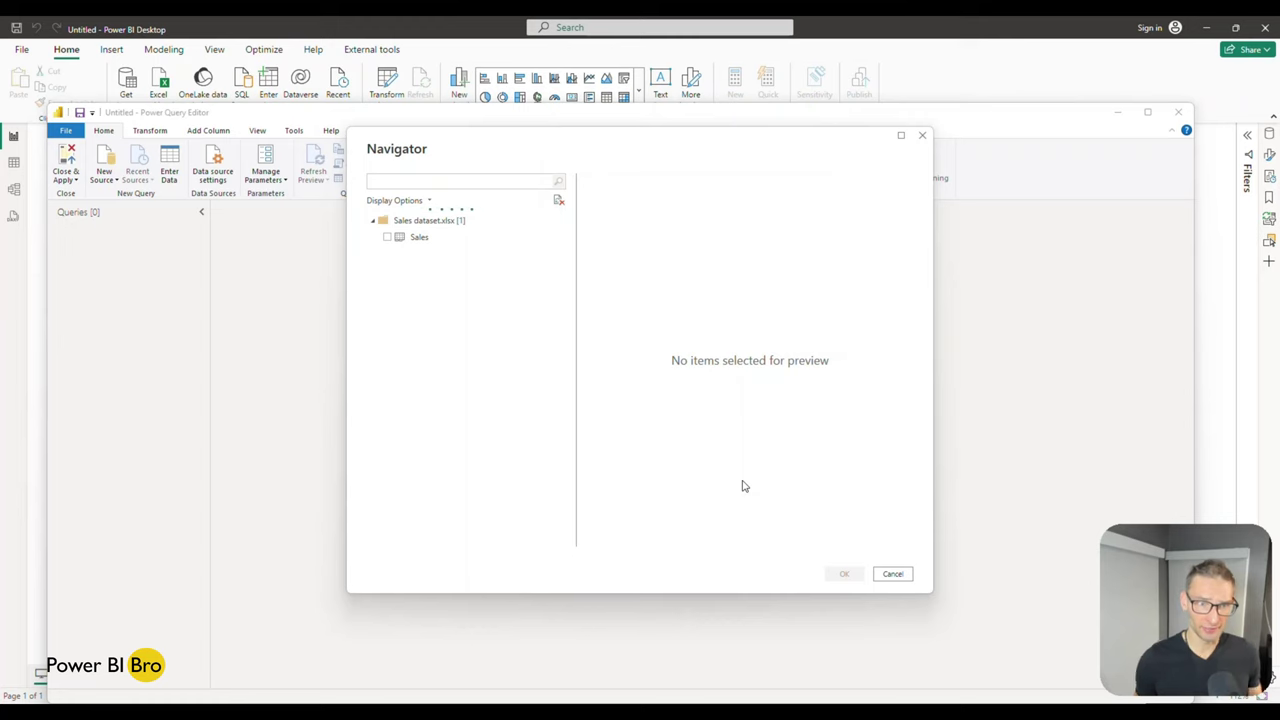
Select the Sales sheet, check its remaining columns in the preview, and load it as a query.
left_click(387, 238)
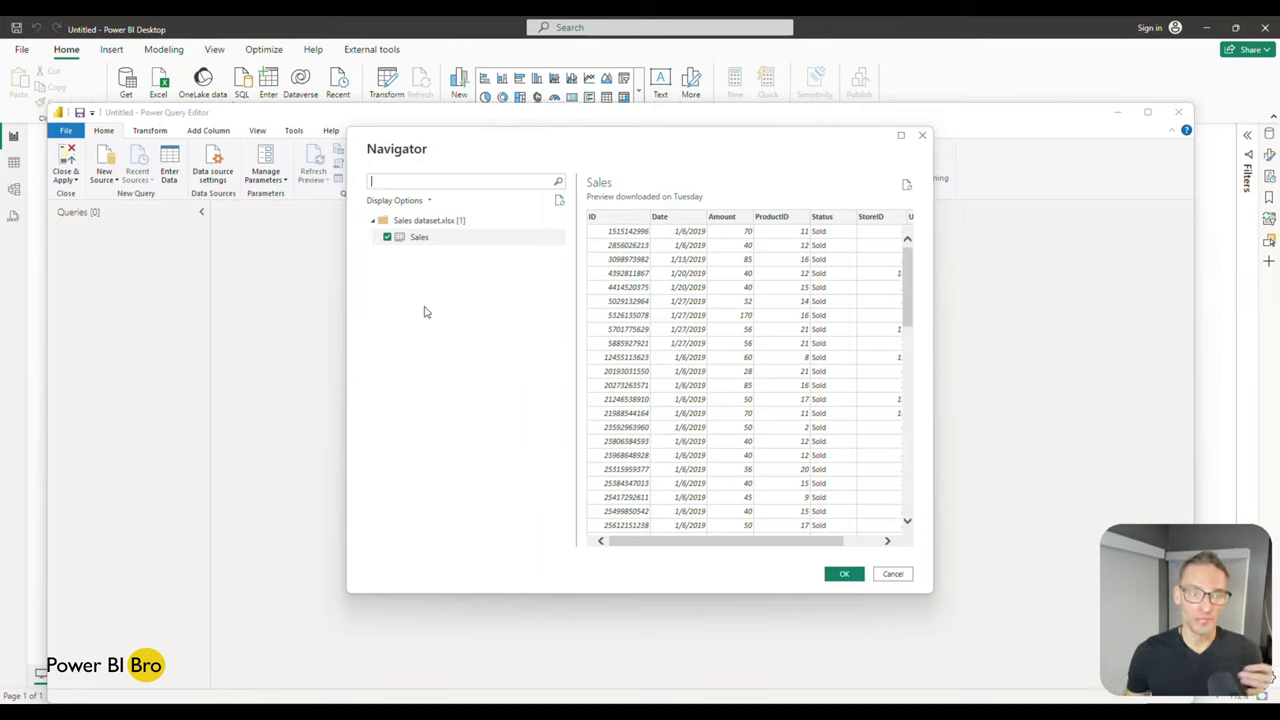
left_click_drag(654, 541, 868, 538)
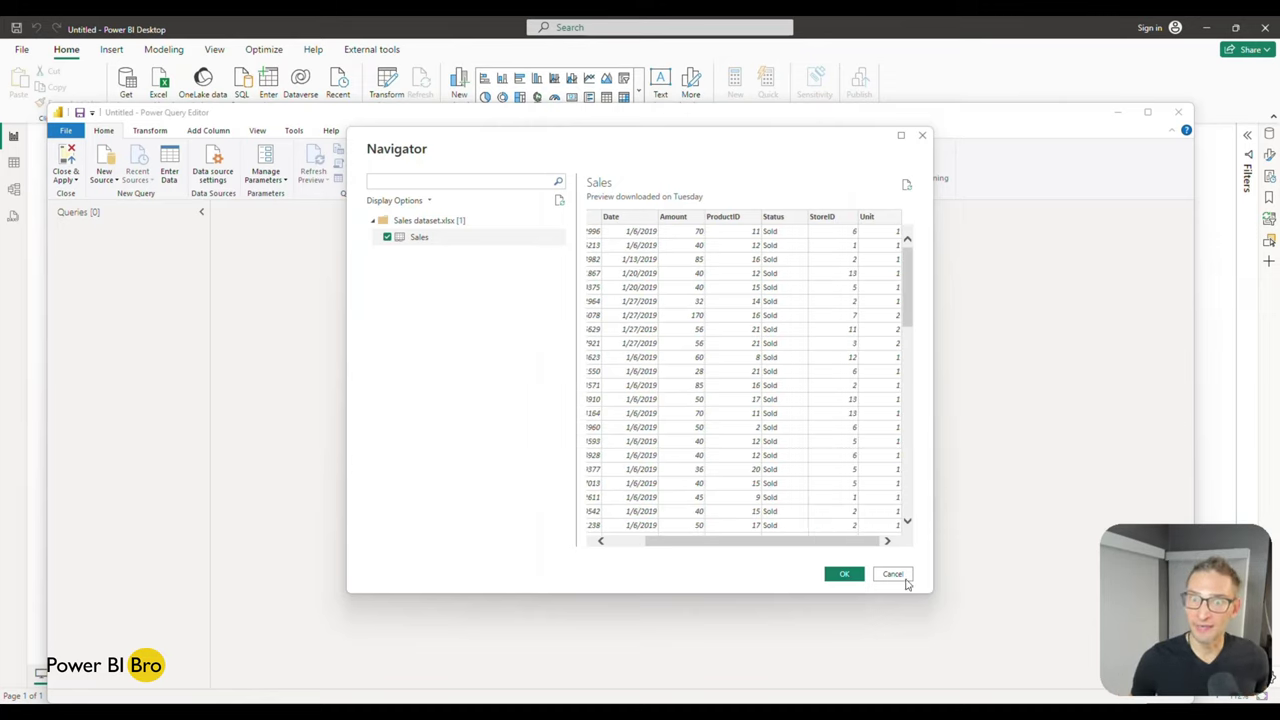
left_click(844, 574)
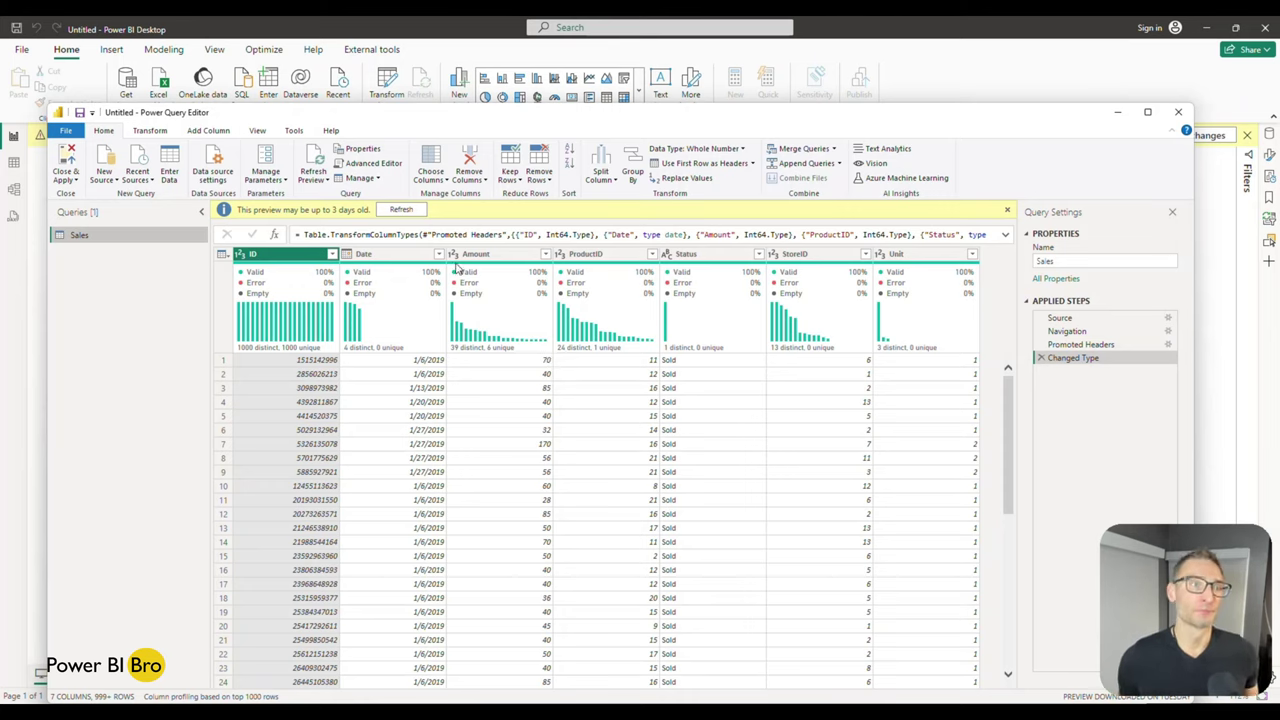
Change the ProductID column's data type to Text, adding the conversion as a new step.
mouse_move(395, 281)
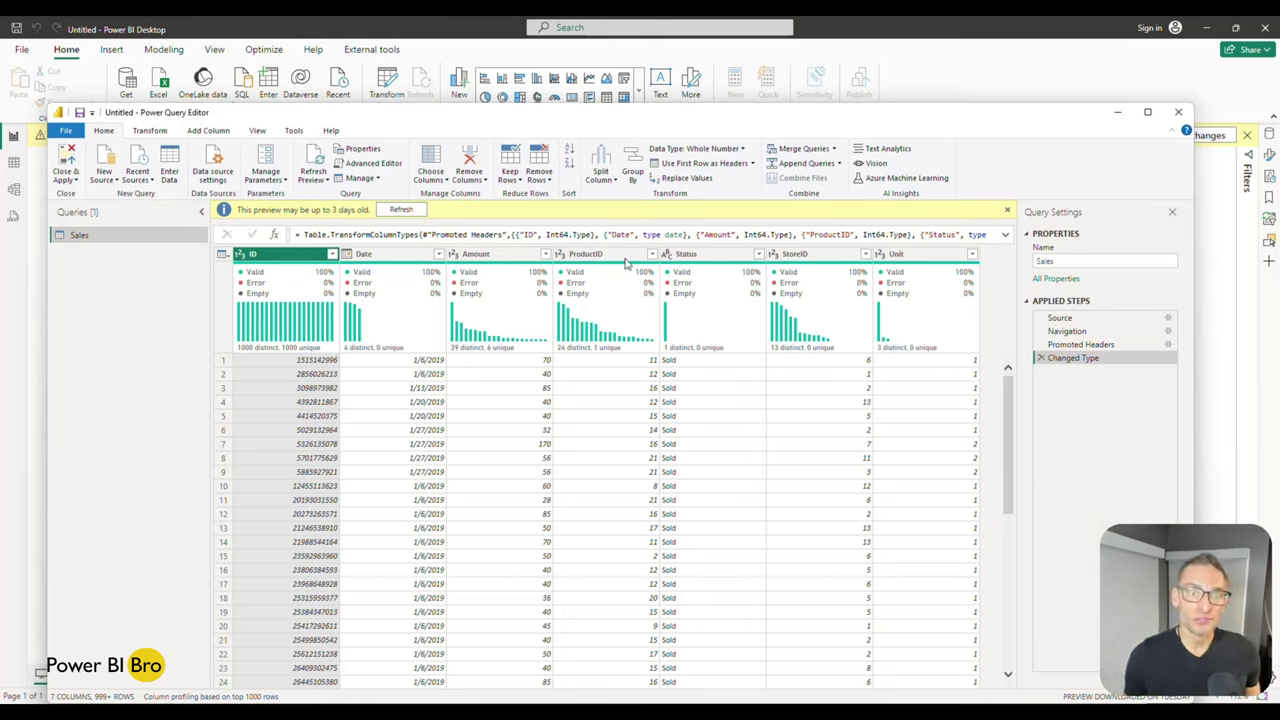
left_click(562, 254)
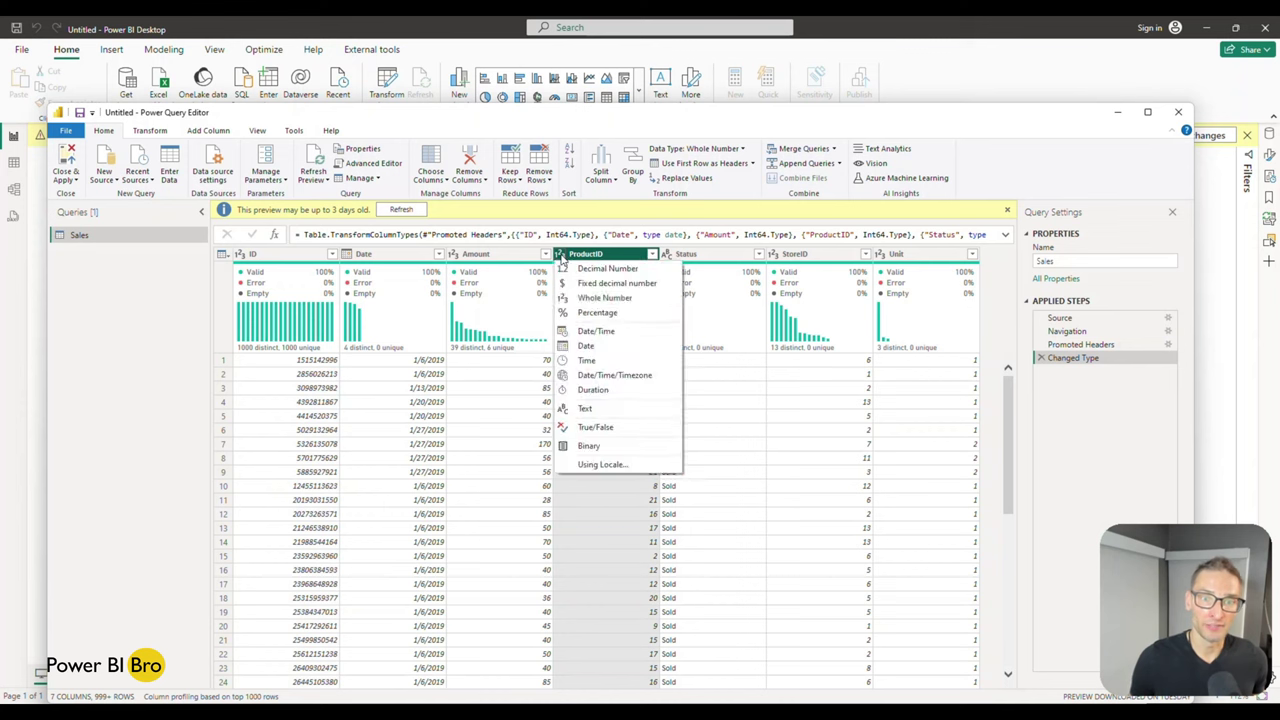
left_click(588, 410)
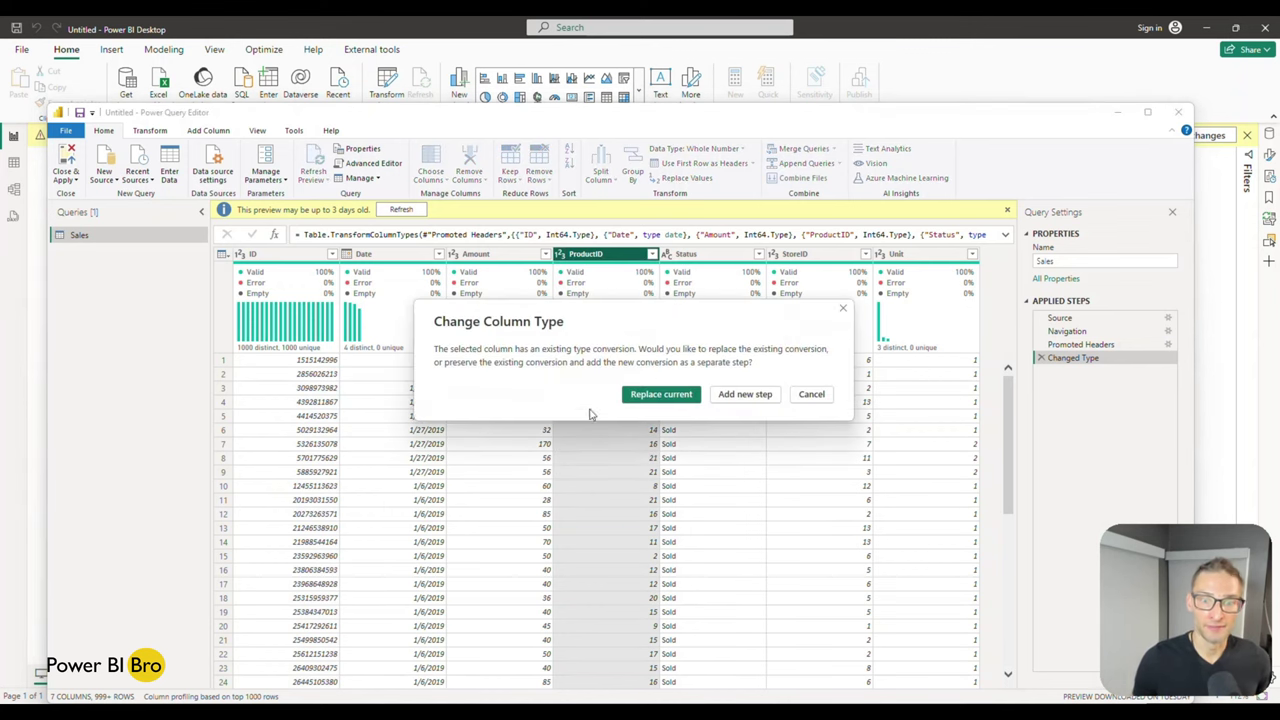
left_click(742, 396)
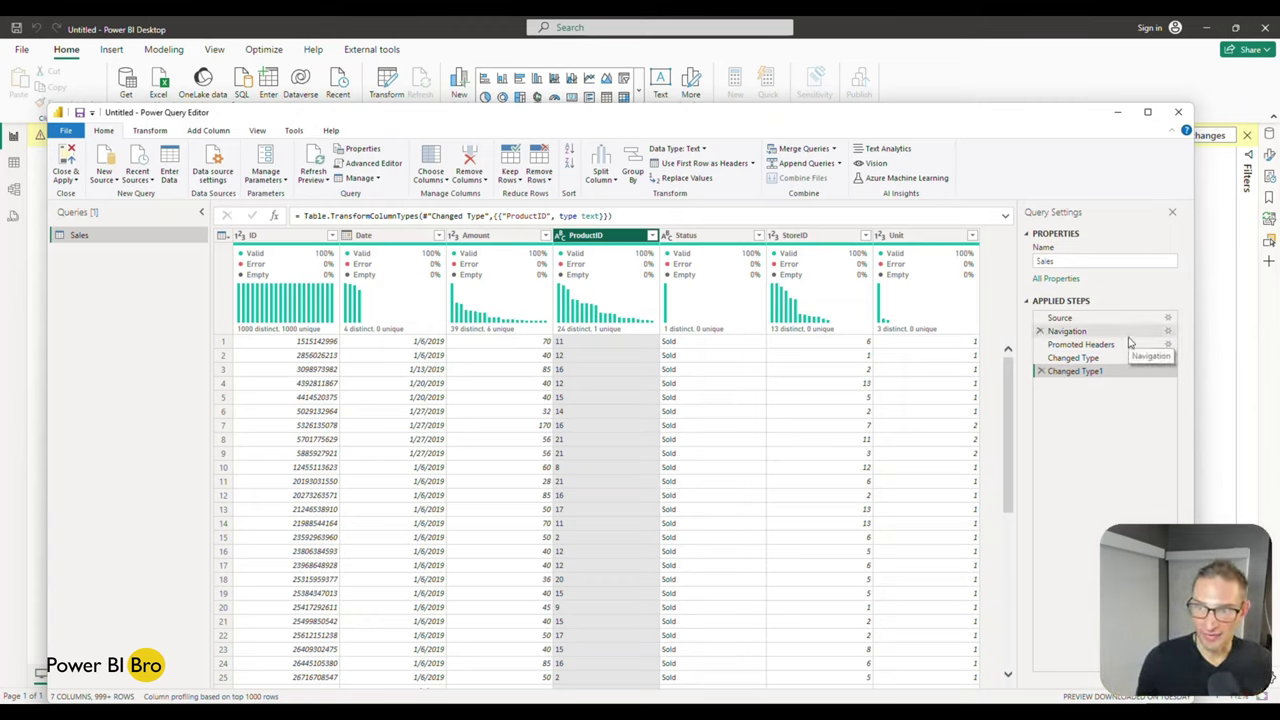
Rename the Sales query to Sales Dataset.
double_click(1100, 261)
type("S")
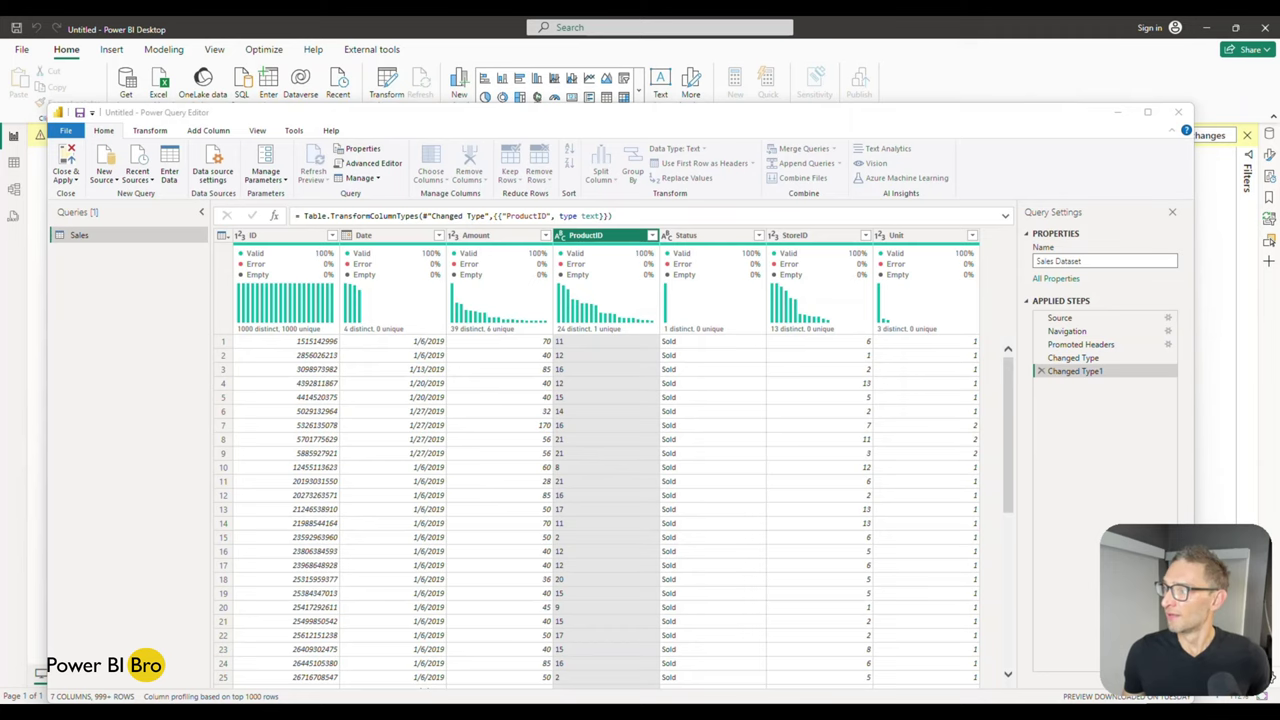
left_click(1120, 264)
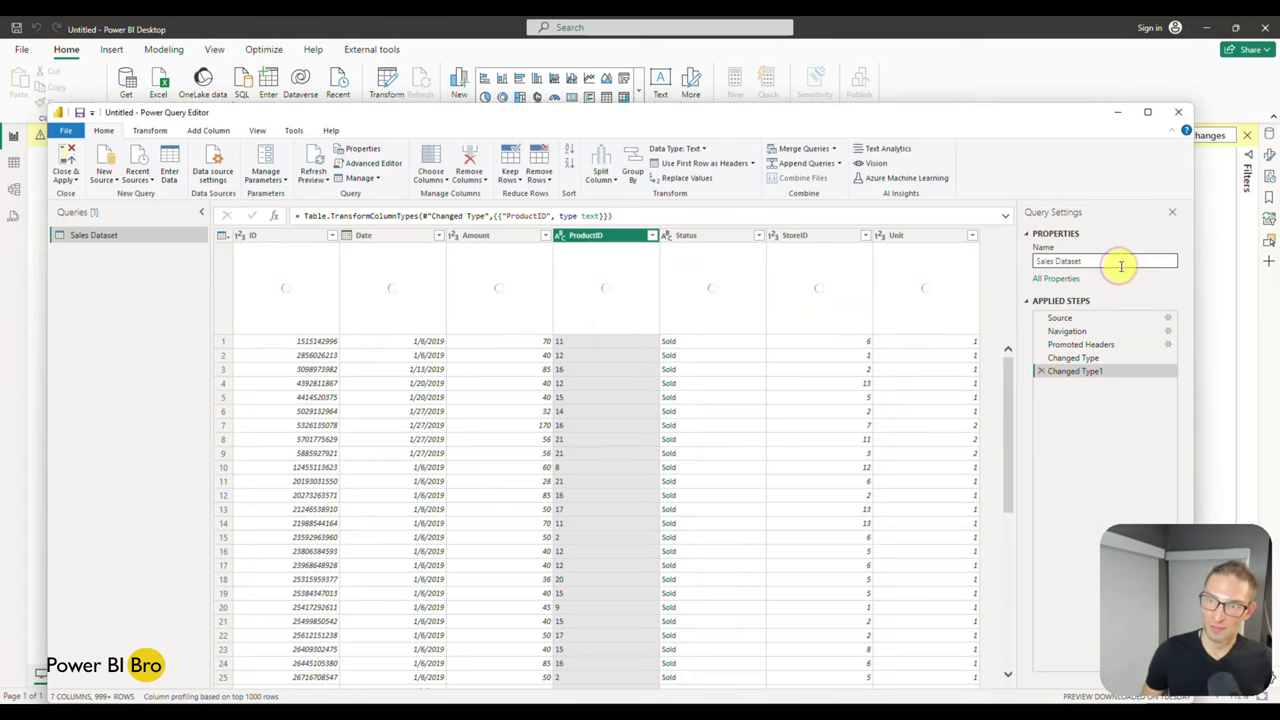
left_click(992, 311)
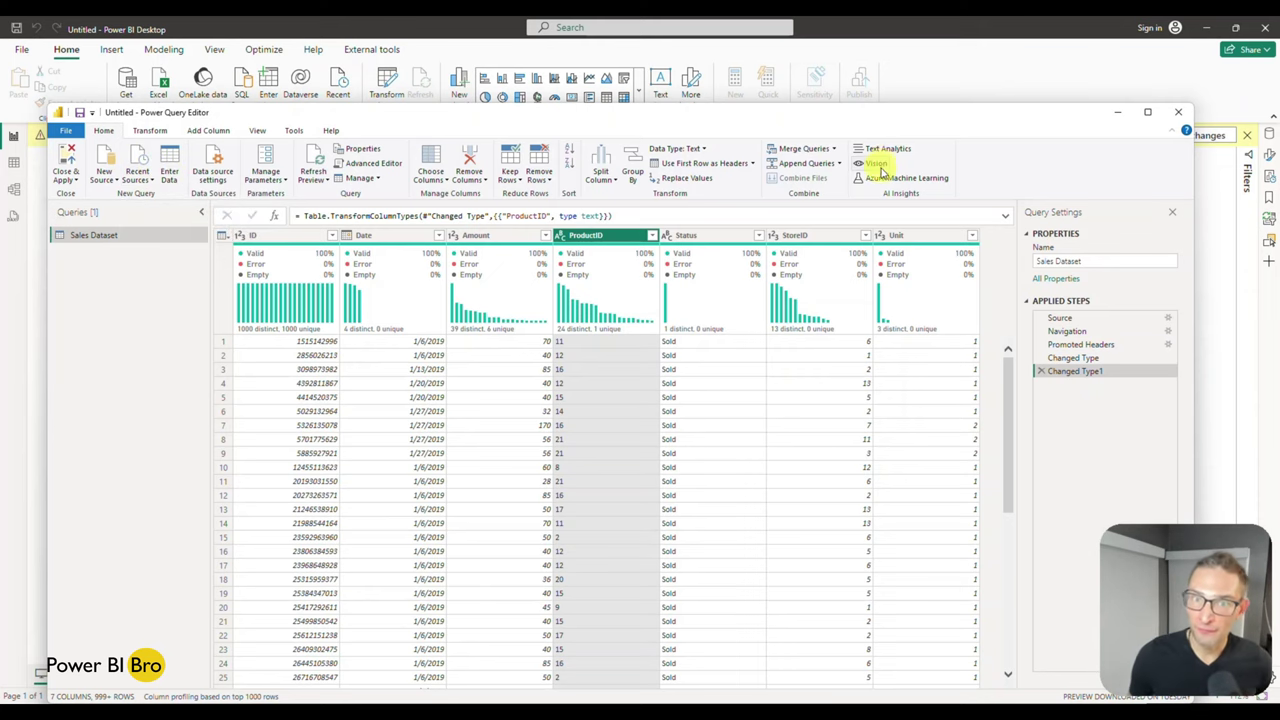
Examine the available commands for transforming data, adding columns, previewing column quality and running diagnostics.
left_click(158, 132)
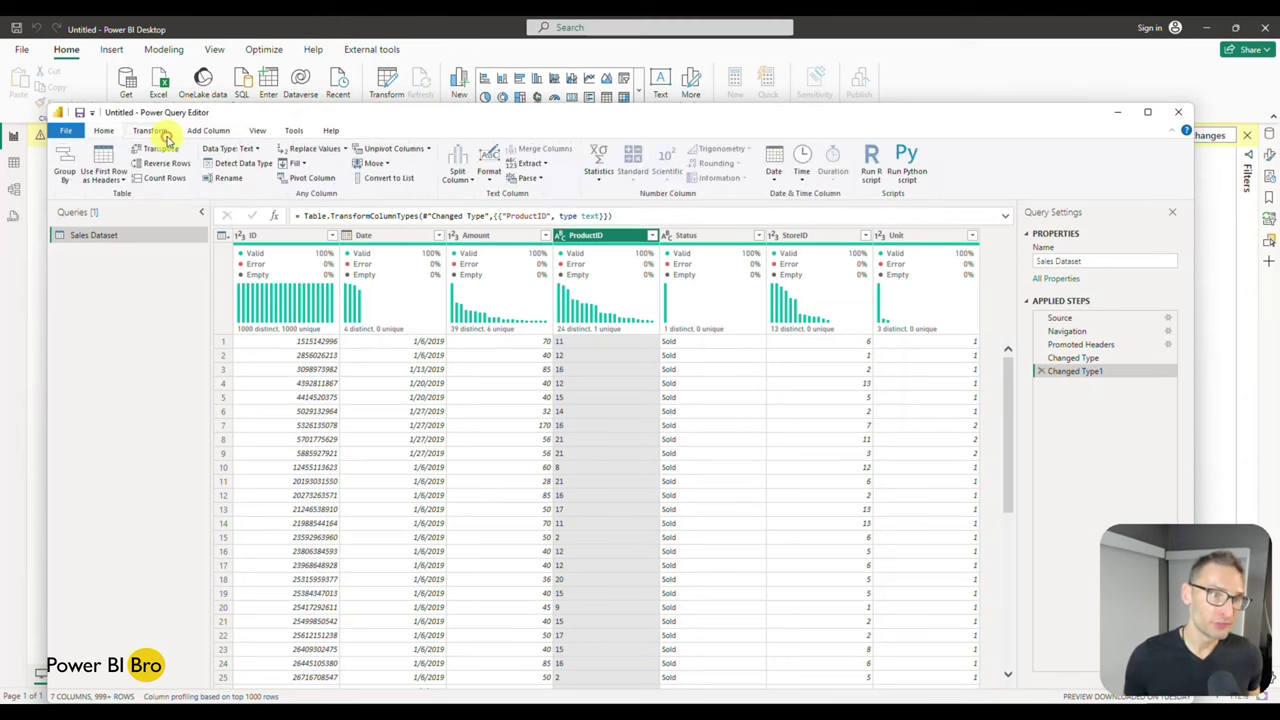
left_click(106, 132)
left_click(150, 131)
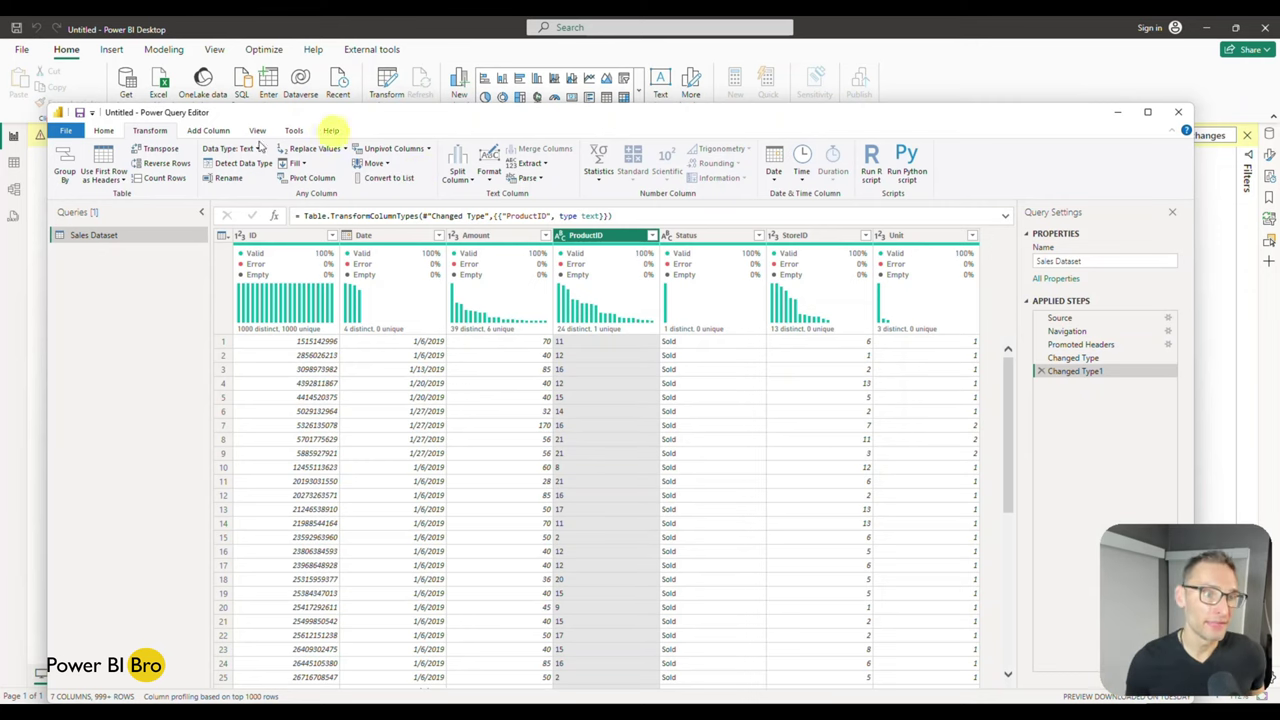
left_click(208, 131)
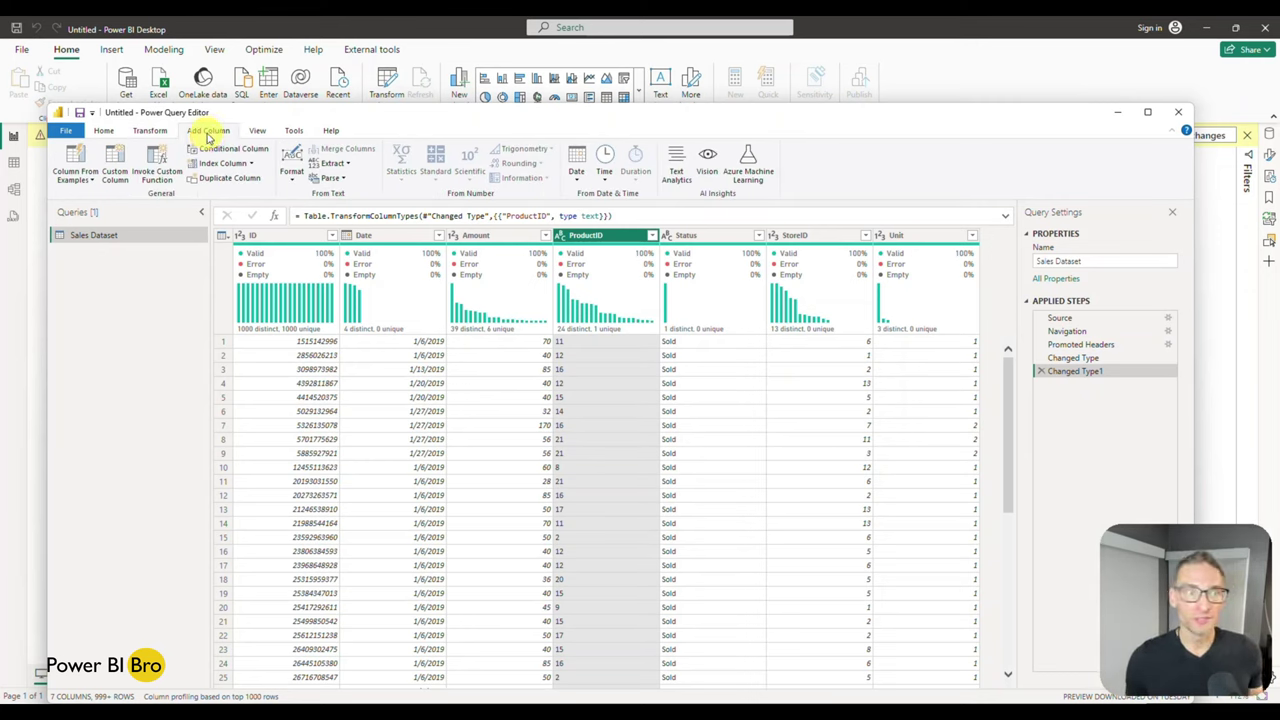
left_click(257, 130)
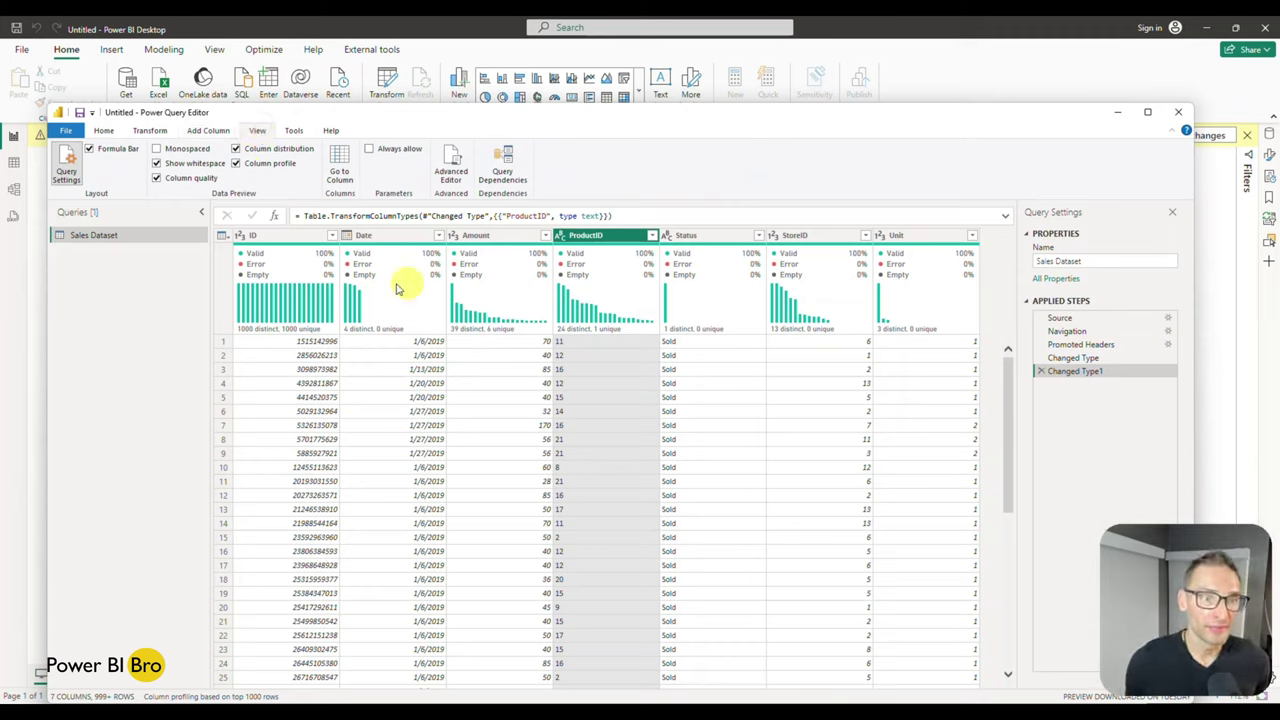
mouse_move(419, 296)
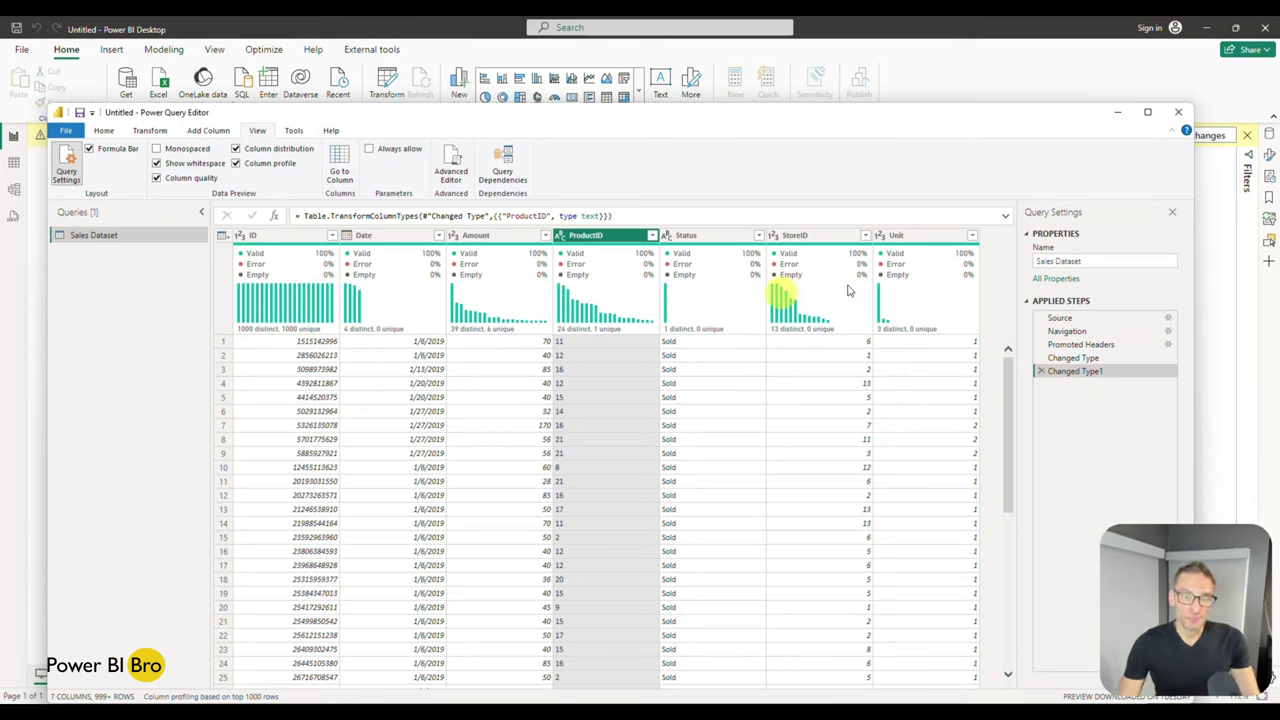
left_click(298, 131)
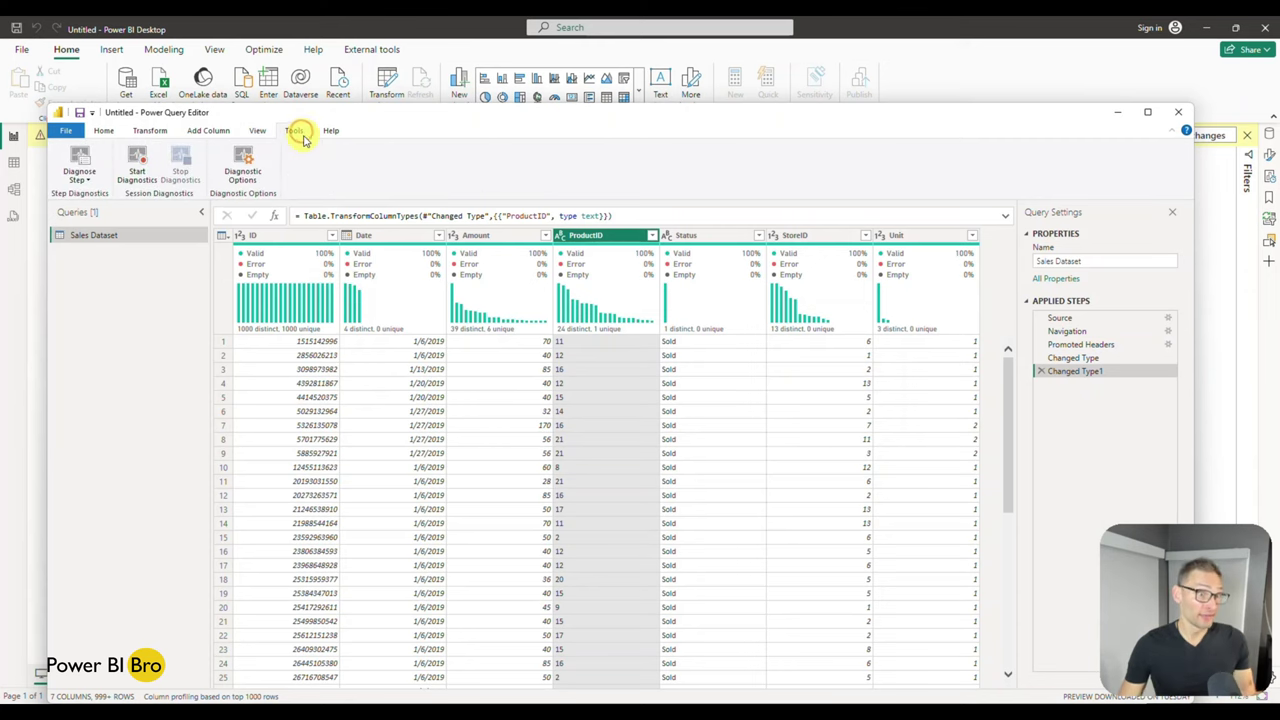
Close the Power Query Editor and apply the pending changes to load the Sales Dataset into the report.
left_click(106, 133)
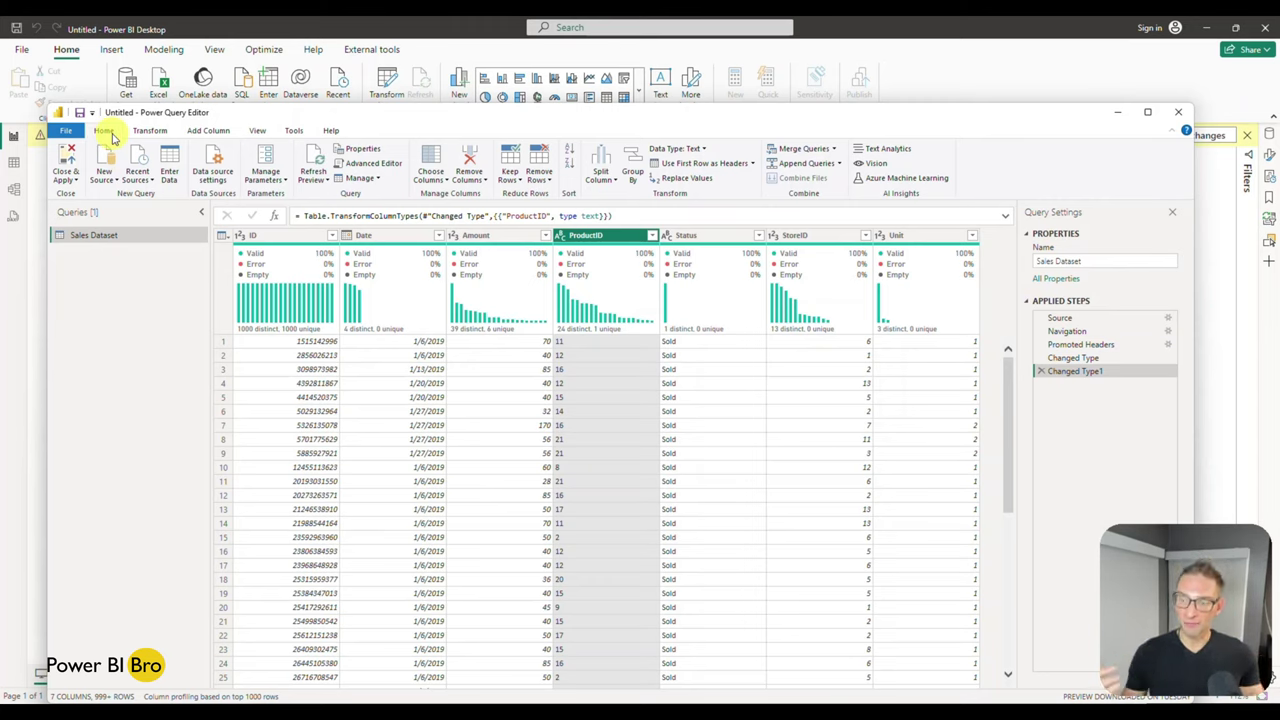
left_click(66, 178)
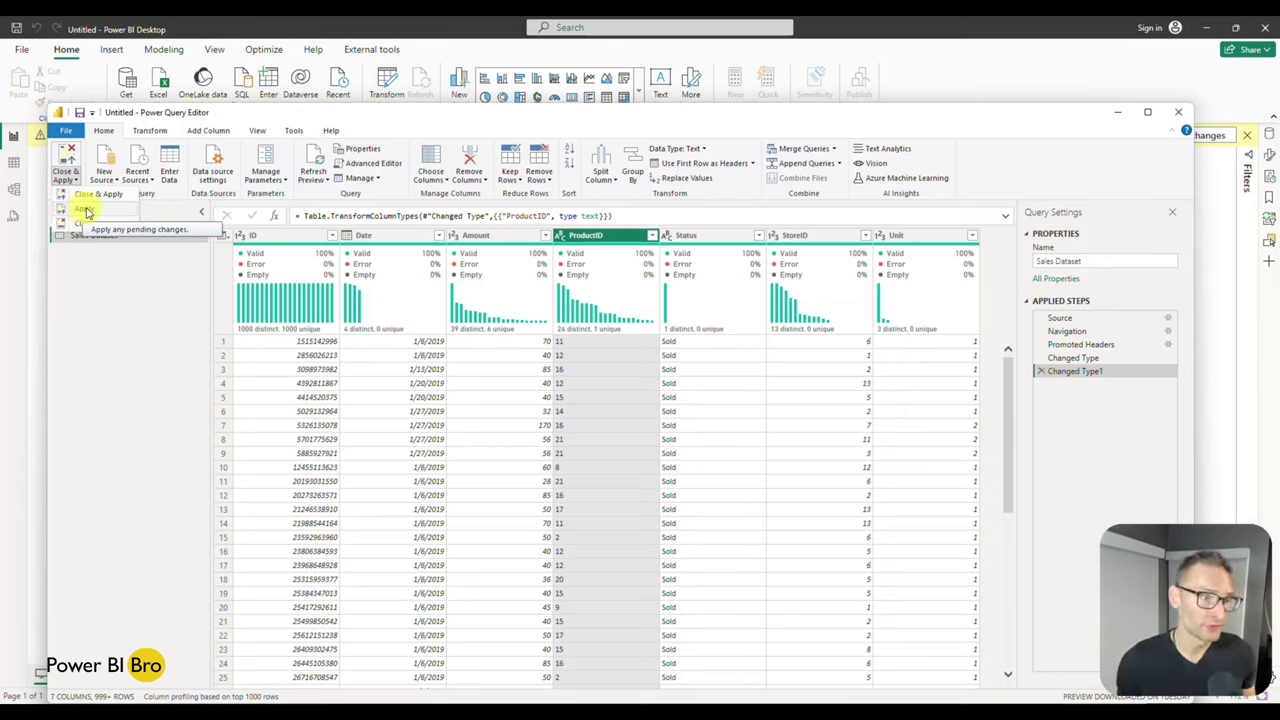
left_click(88, 222)
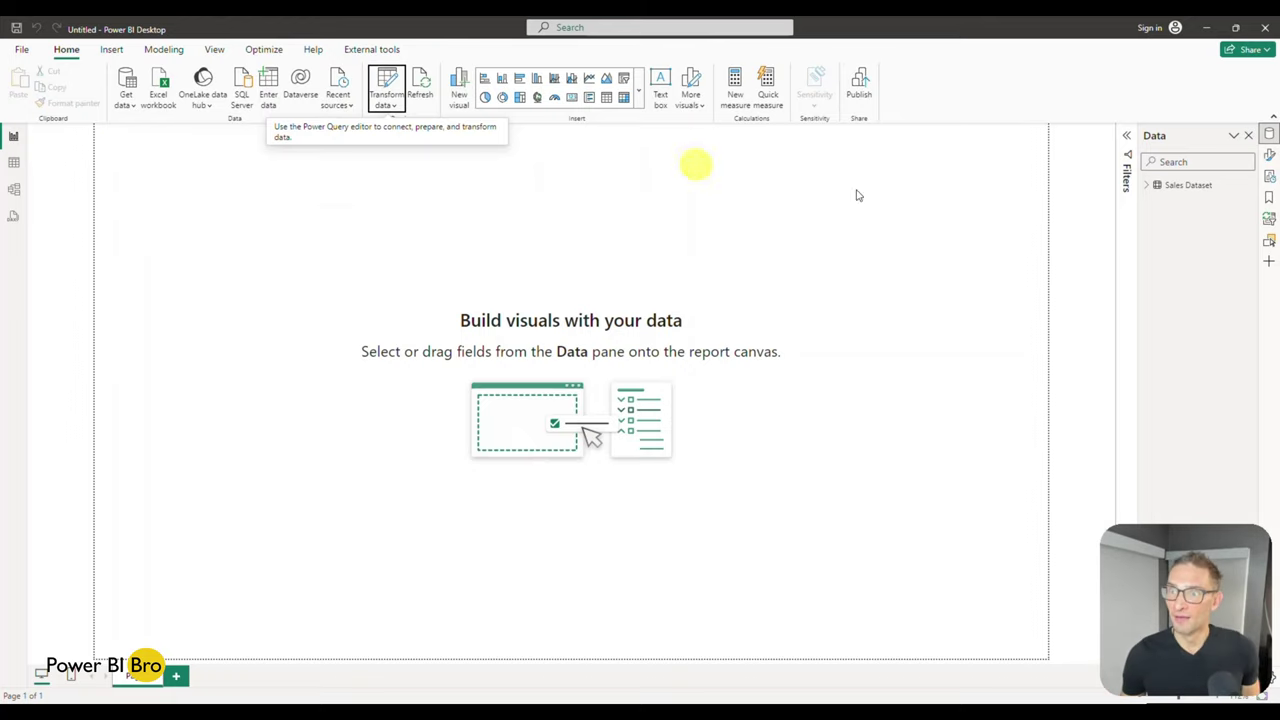
Create a visual of Amount by Status from the Sales Dataset and convert it to a clustered column chart.
left_click(1147, 185)
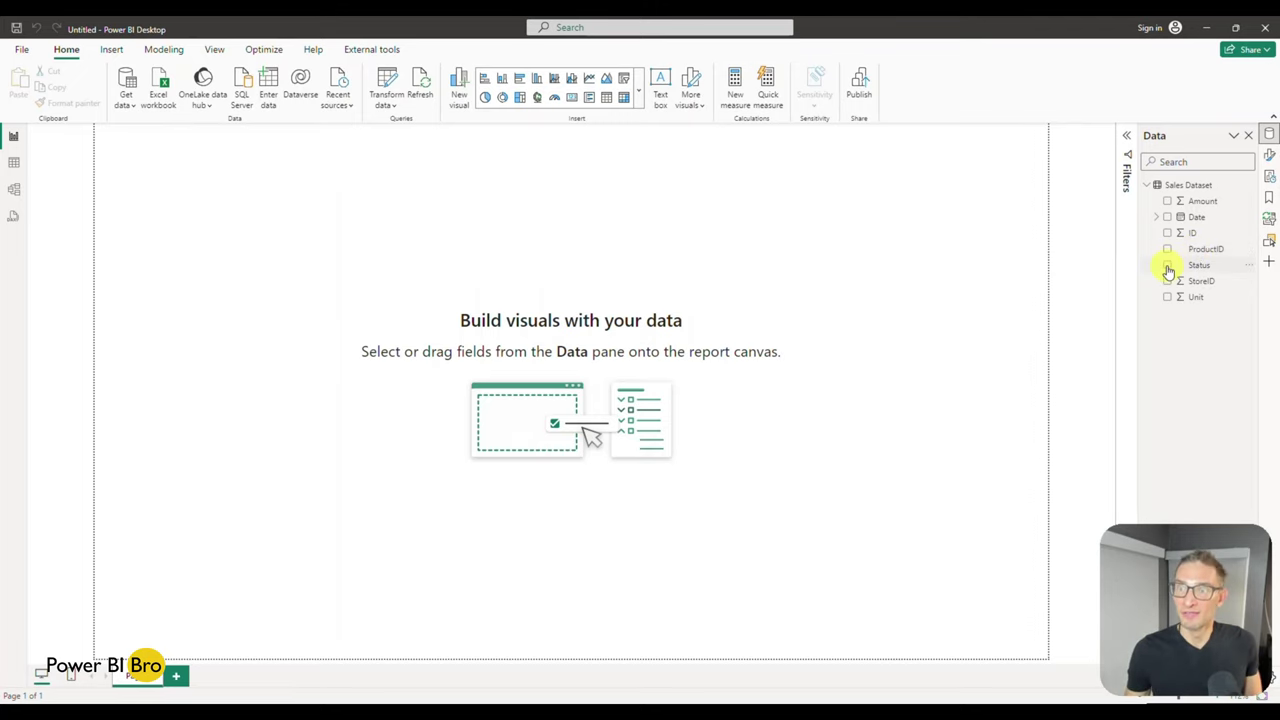
left_click(1168, 266)
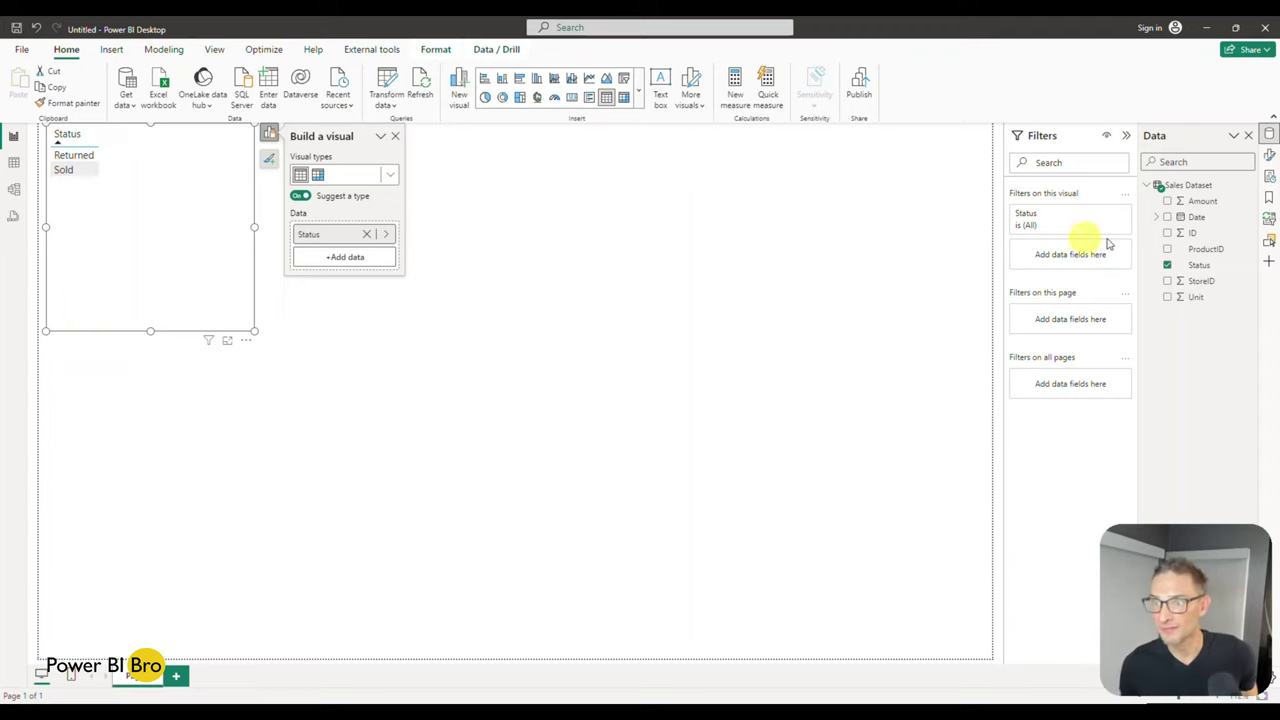
left_click(1168, 202)
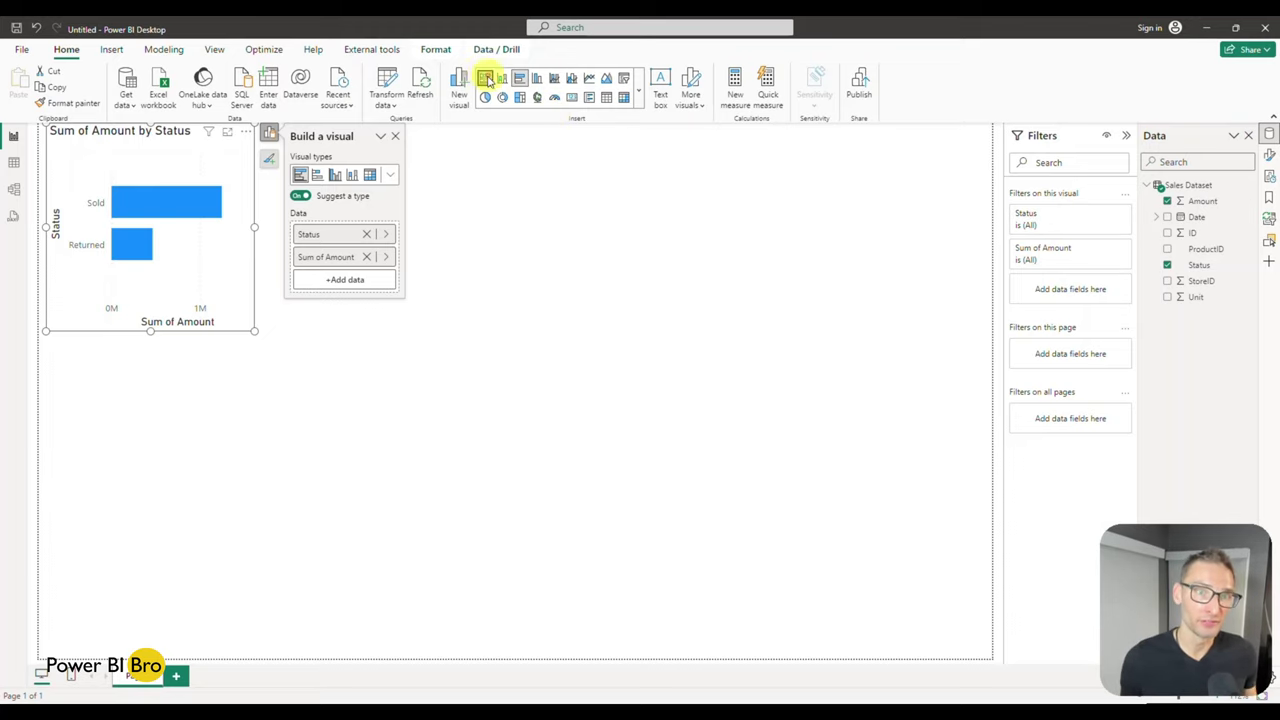
left_click(606, 97)
left_click(536, 78)
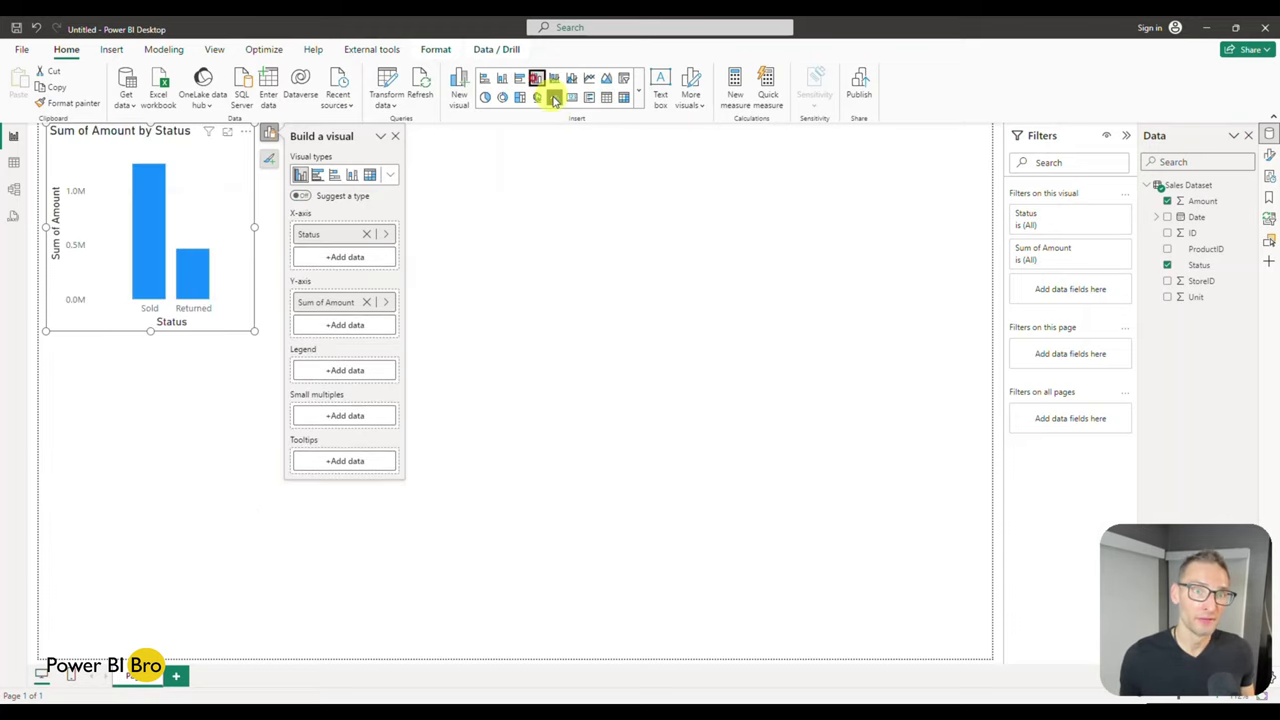
Try the Amount by Status visual as a gauge and then as a donut chart.
left_click(554, 97)
left_click(502, 97)
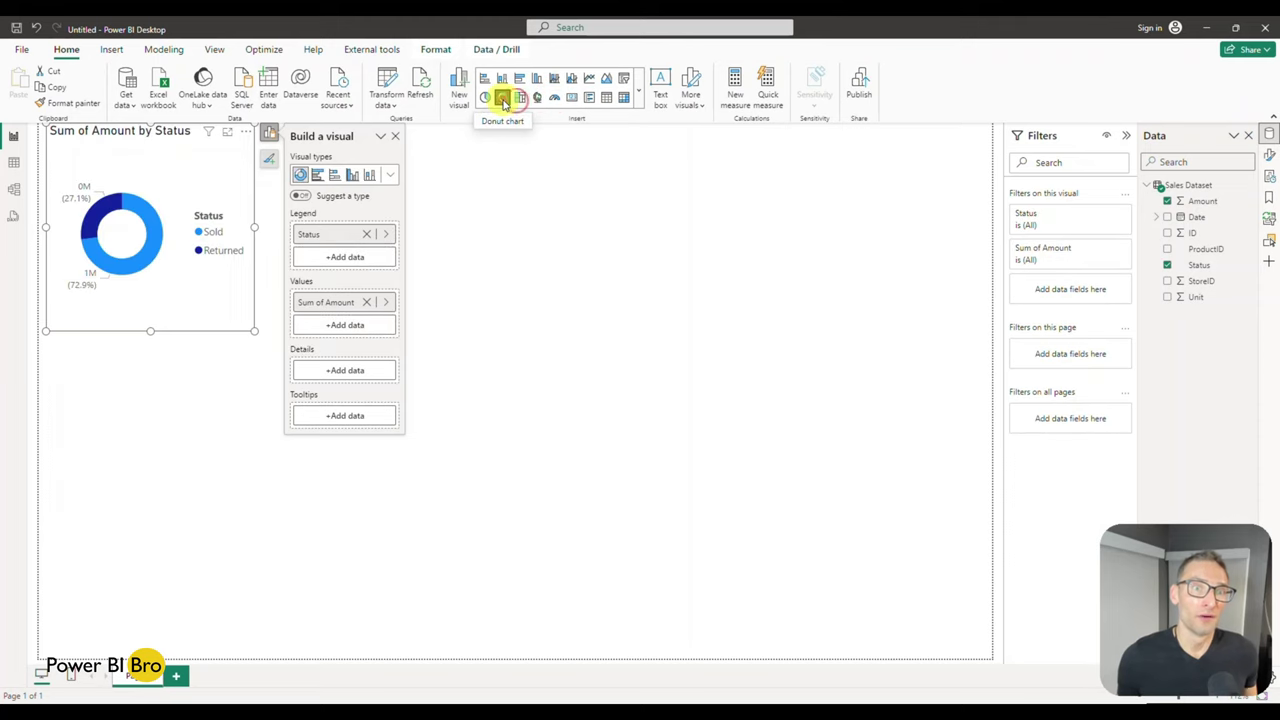
Examine the inserting, modeling and view commands, the pane switcher options and the Performance analyzer, Bookmarks and Sync slicers panes.
left_click(110, 50)
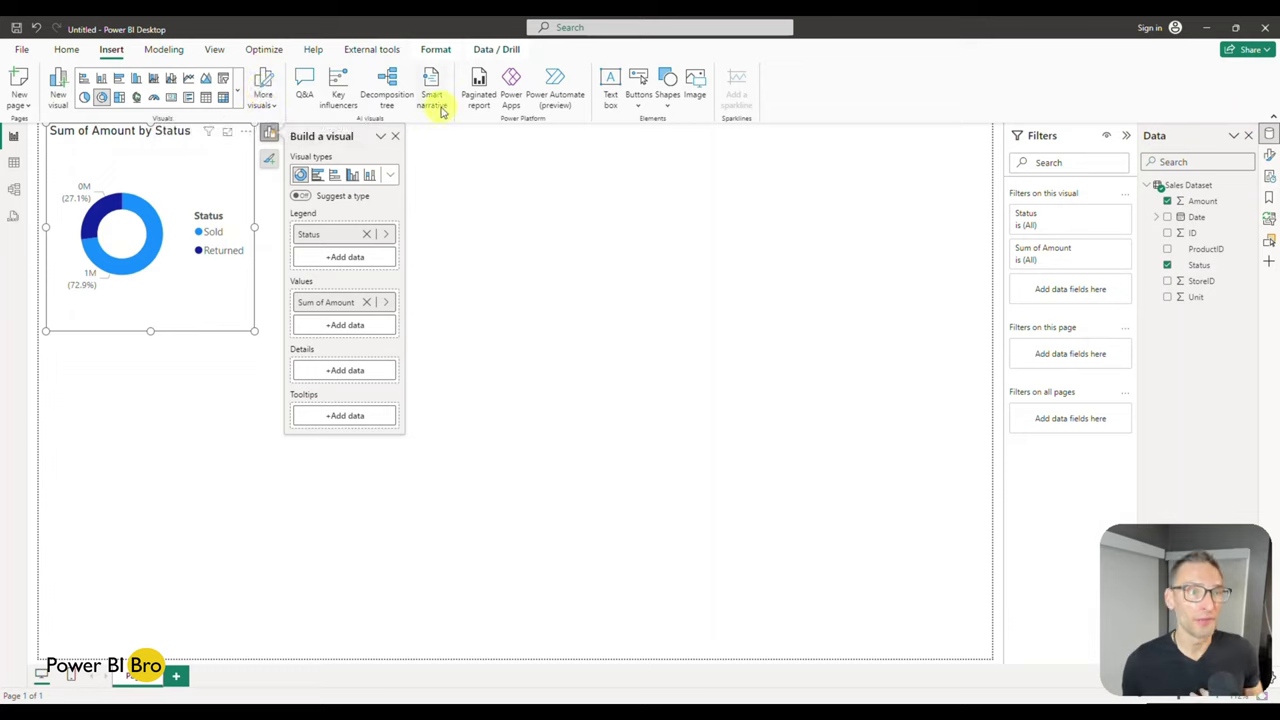
left_click(164, 50)
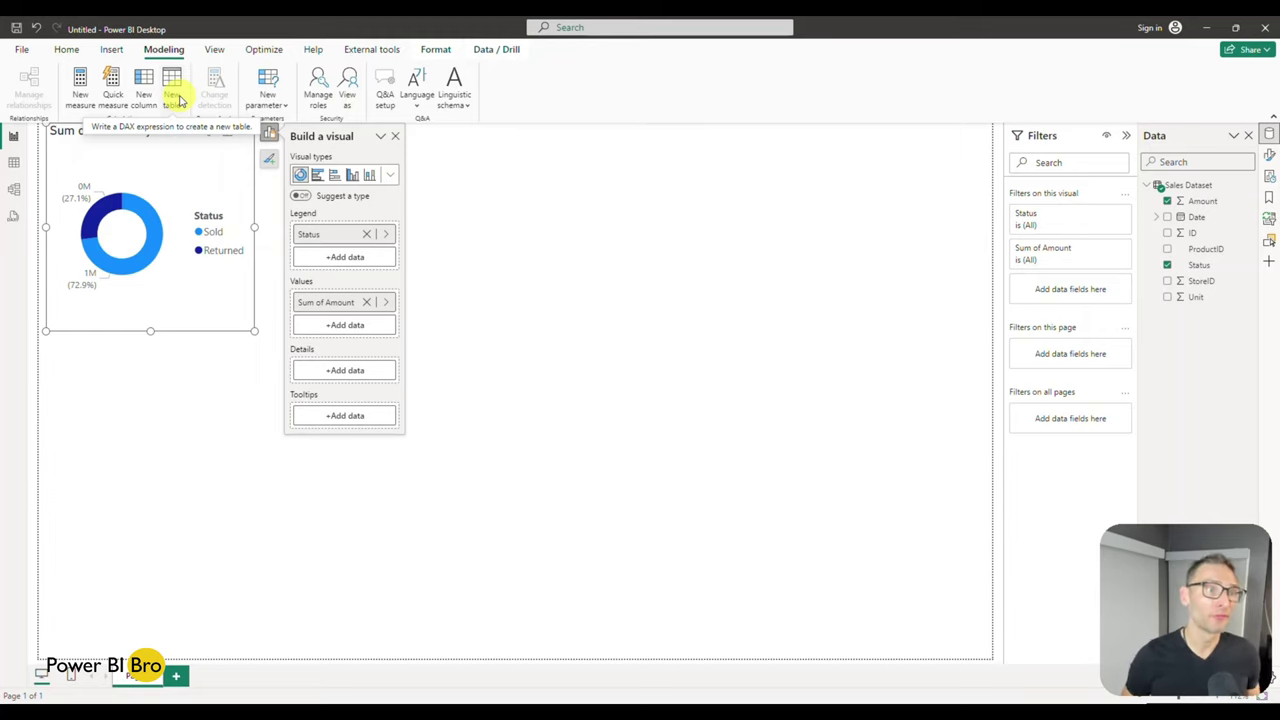
left_click(215, 51)
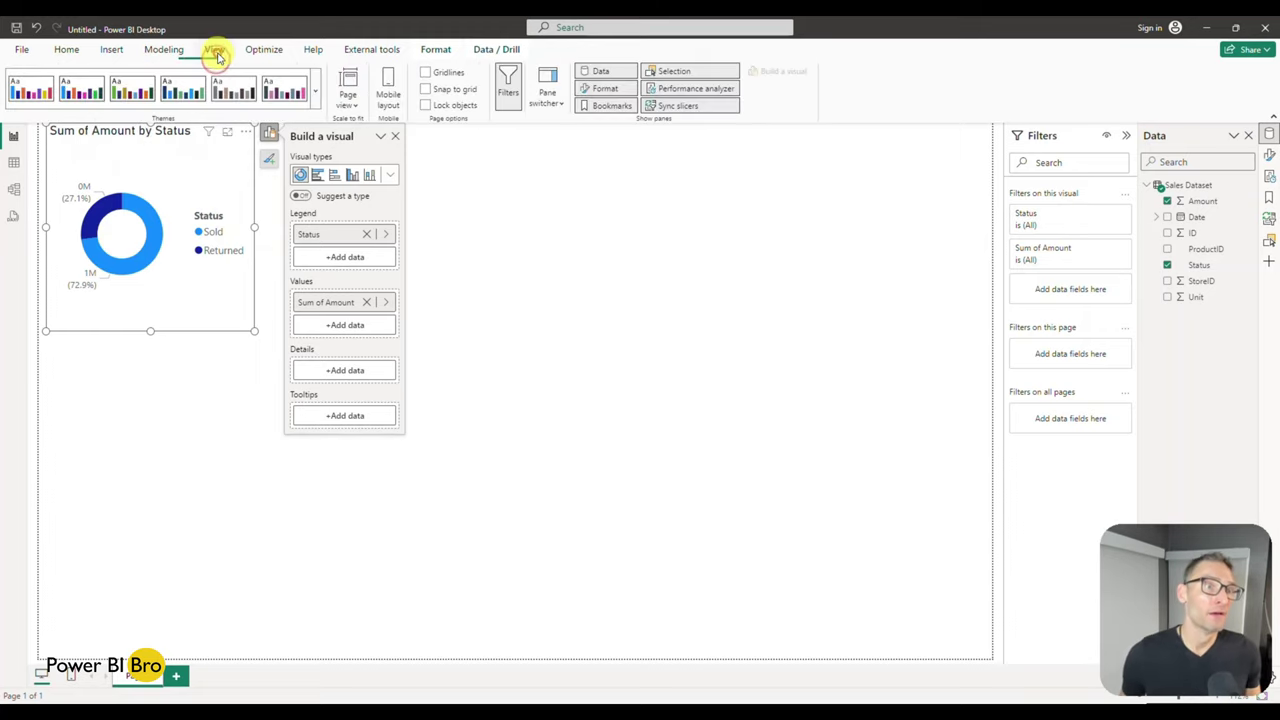
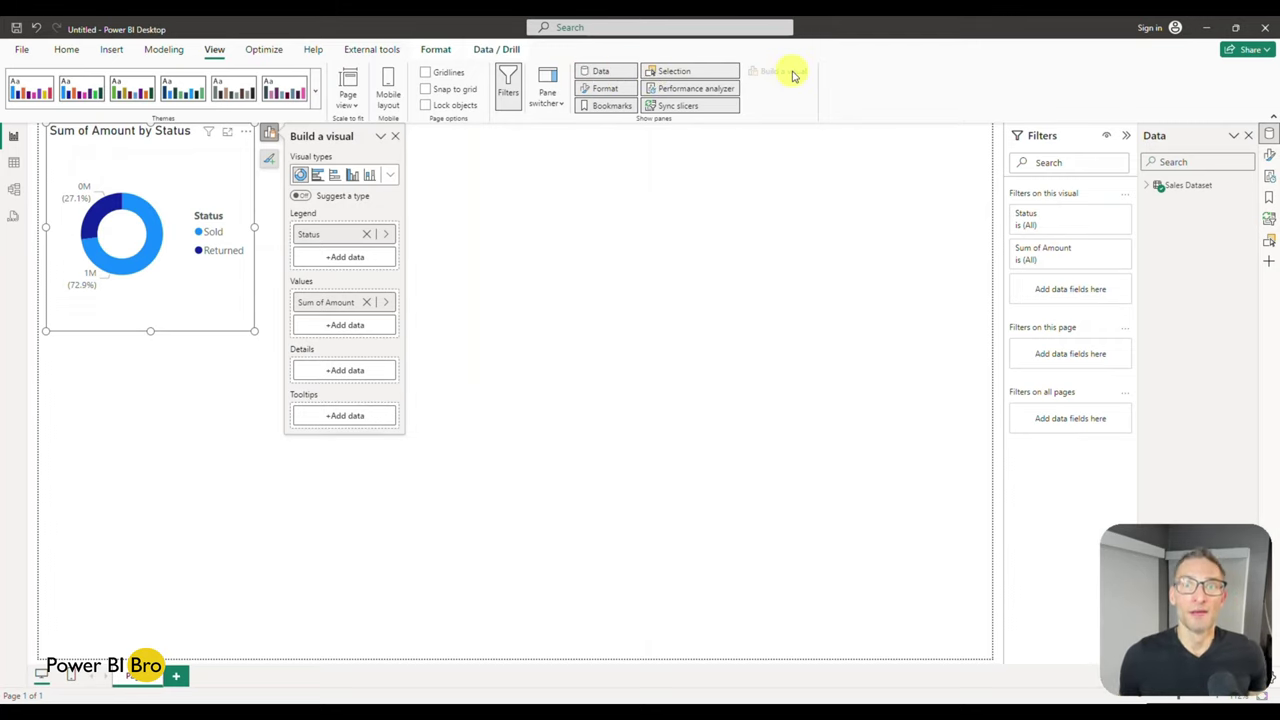
left_click(551, 103)
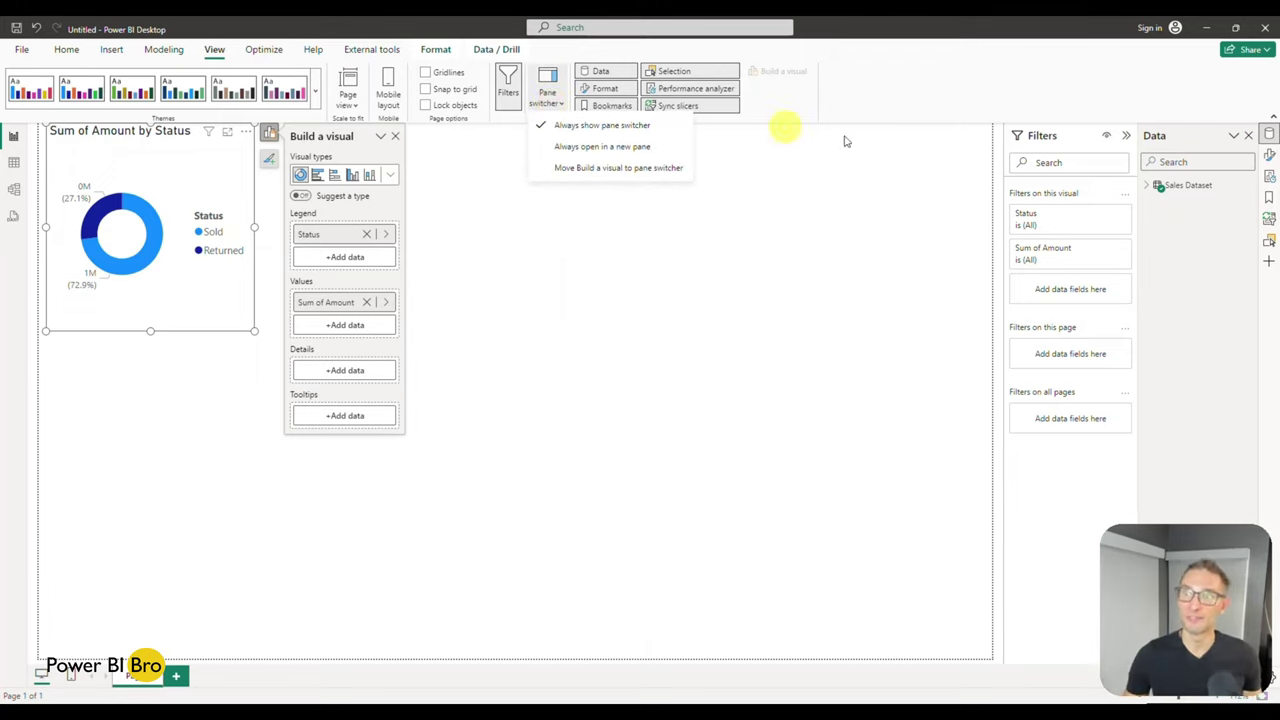
left_click(1268, 158)
left_click(1268, 176)
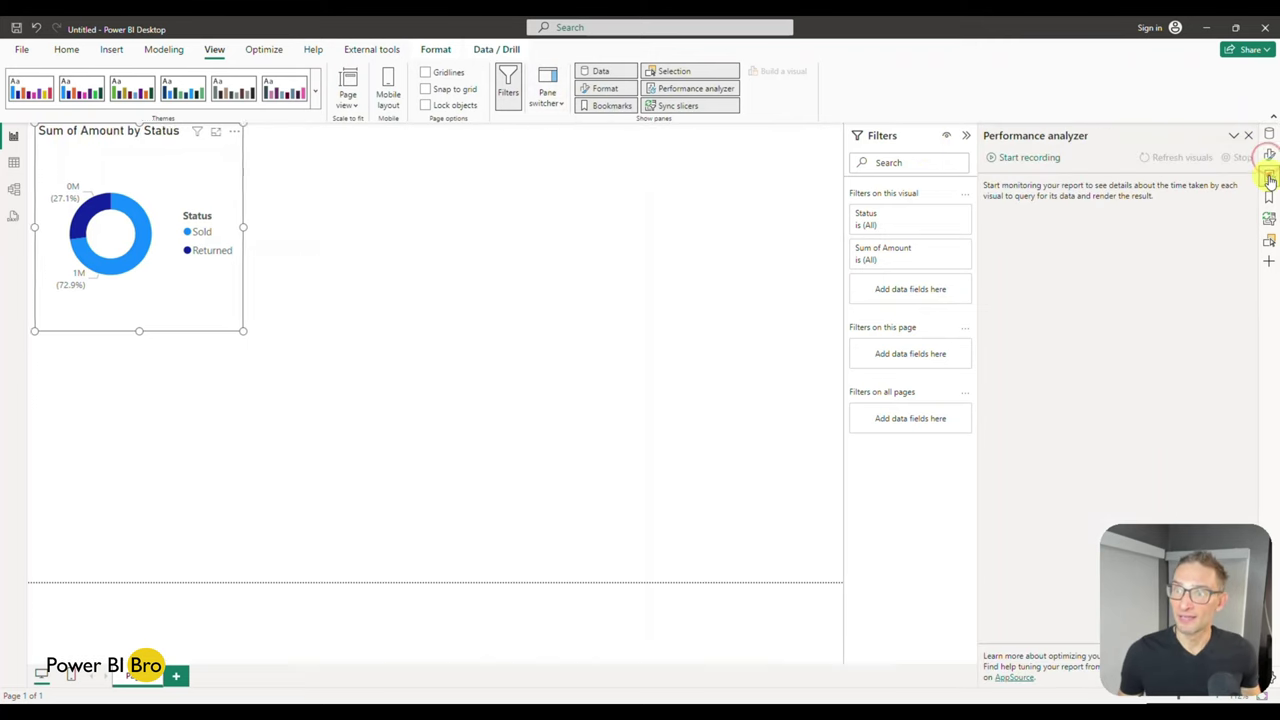
left_click(1268, 197)
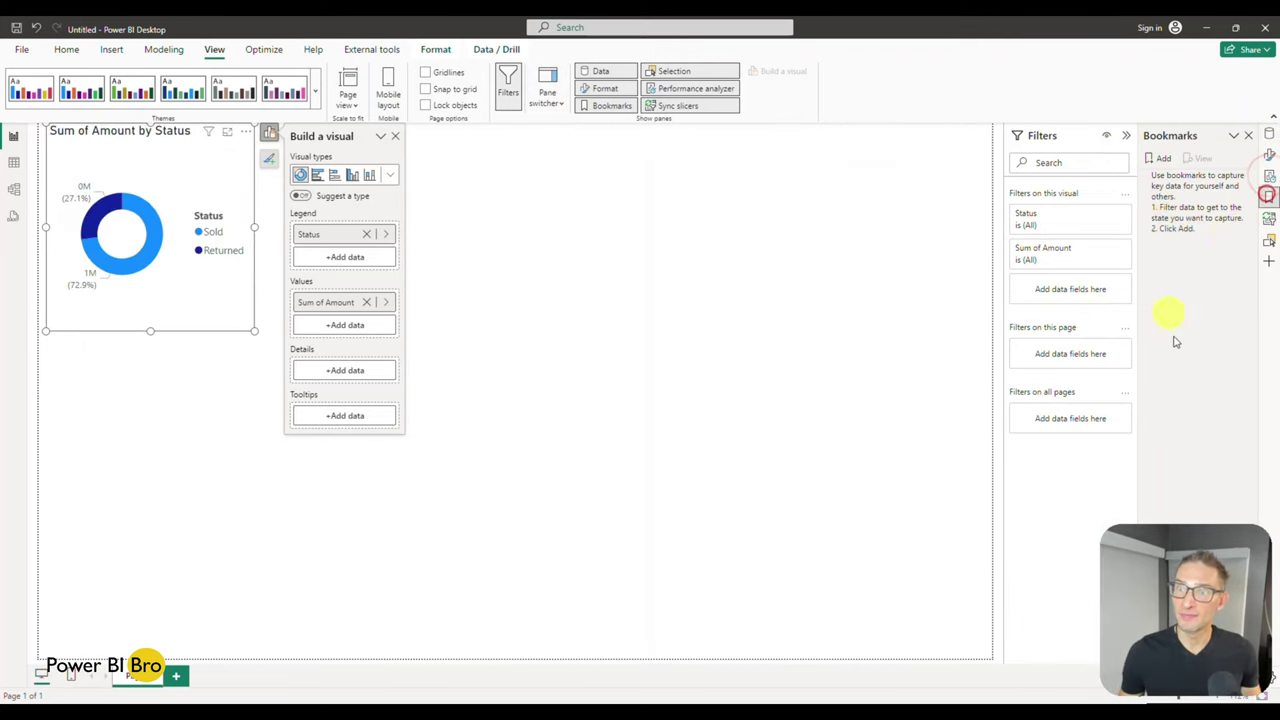
left_click(1267, 220)
left_click(1268, 177)
Show the Format pane, enable "Always open in a new pane" and show the Data pane beside it.
left_click(1268, 157)
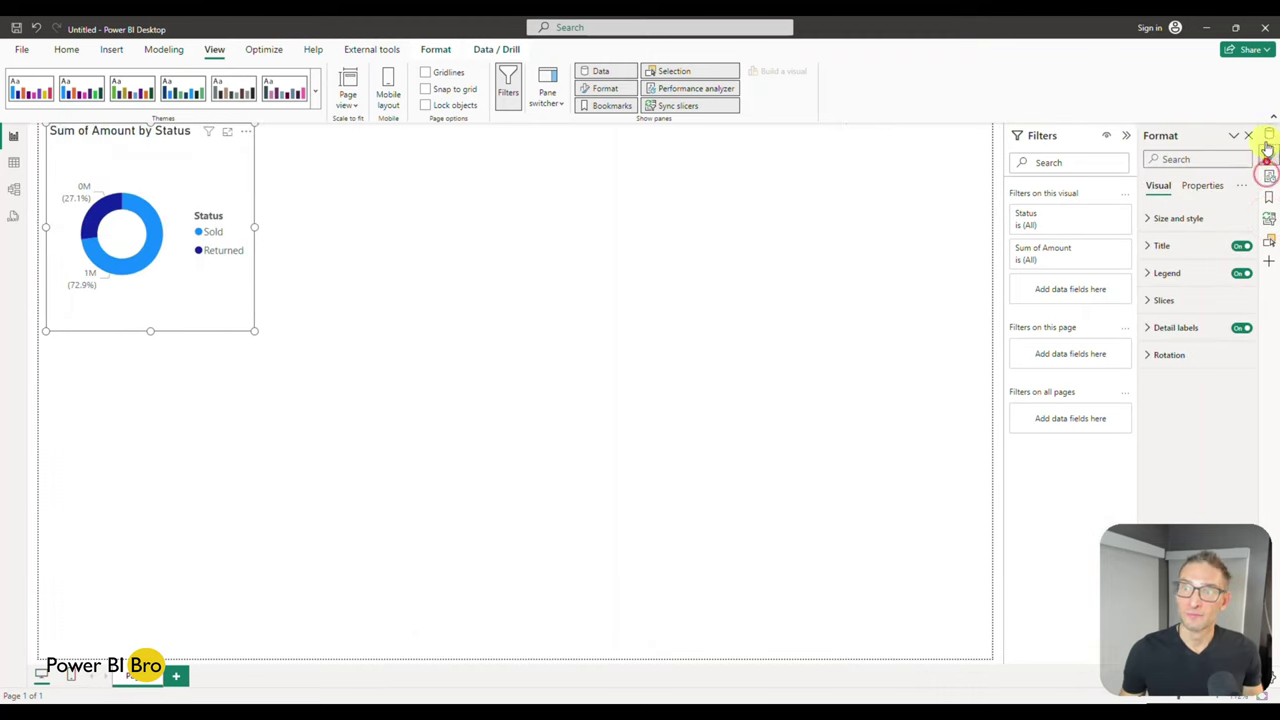
left_click(547, 95)
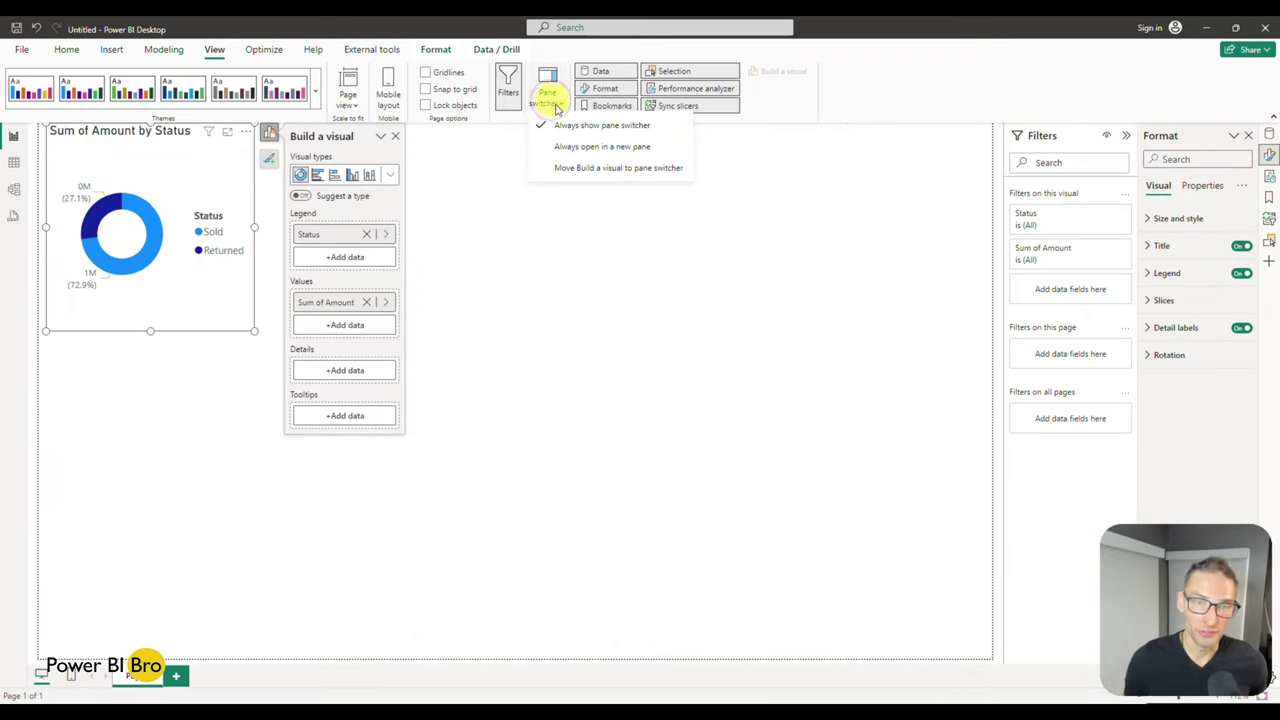
left_click(570, 145)
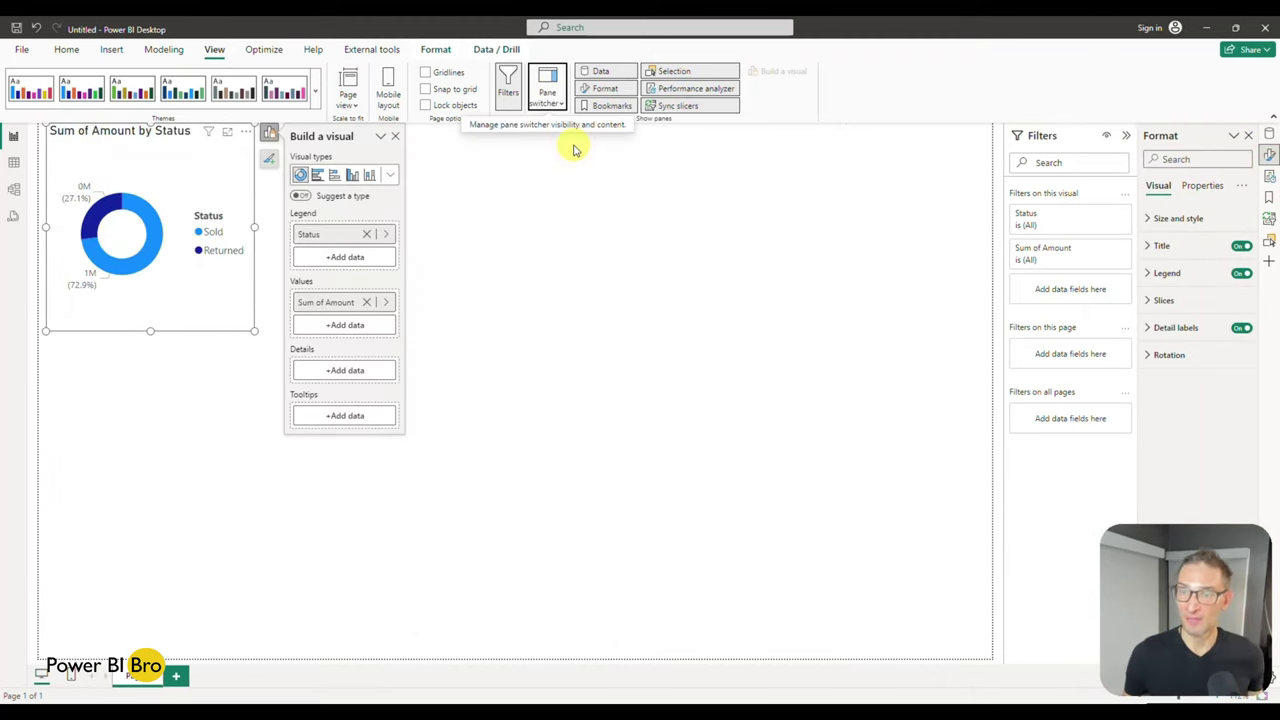
left_click(1269, 134)
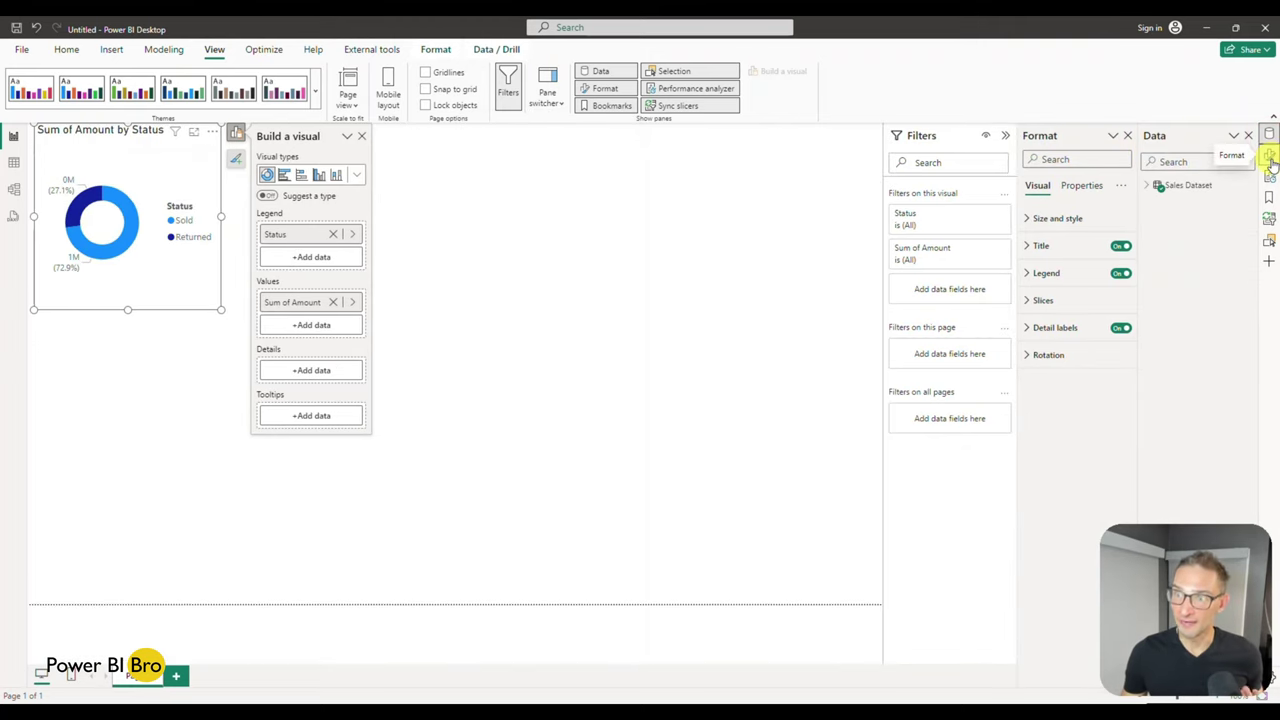
Move Build a visual to the pane switcher and expand the Sales Dataset fields in the Data pane.
left_click(553, 102)
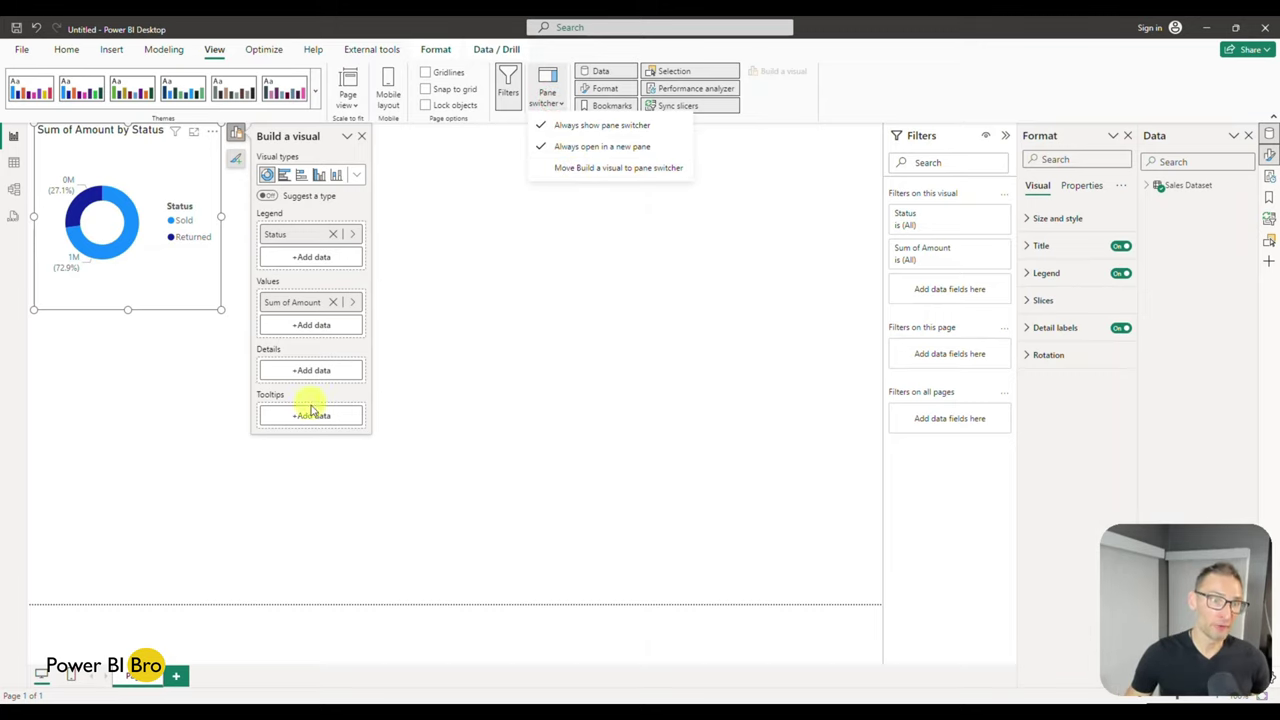
left_click(575, 169)
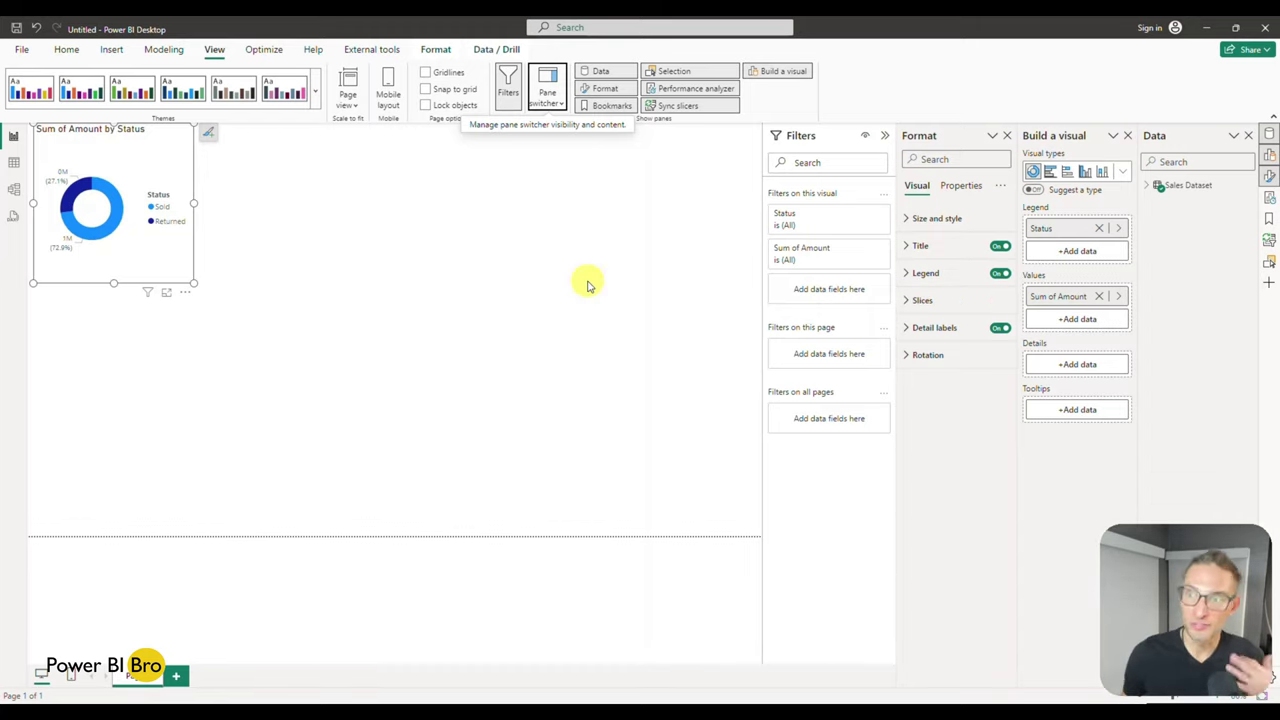
left_click(1148, 186)
Compare the pane options with the donut chart deselected and selected, and try hiding and reopening the Data, Build a visual and Format panes.
left_click(303, 375)
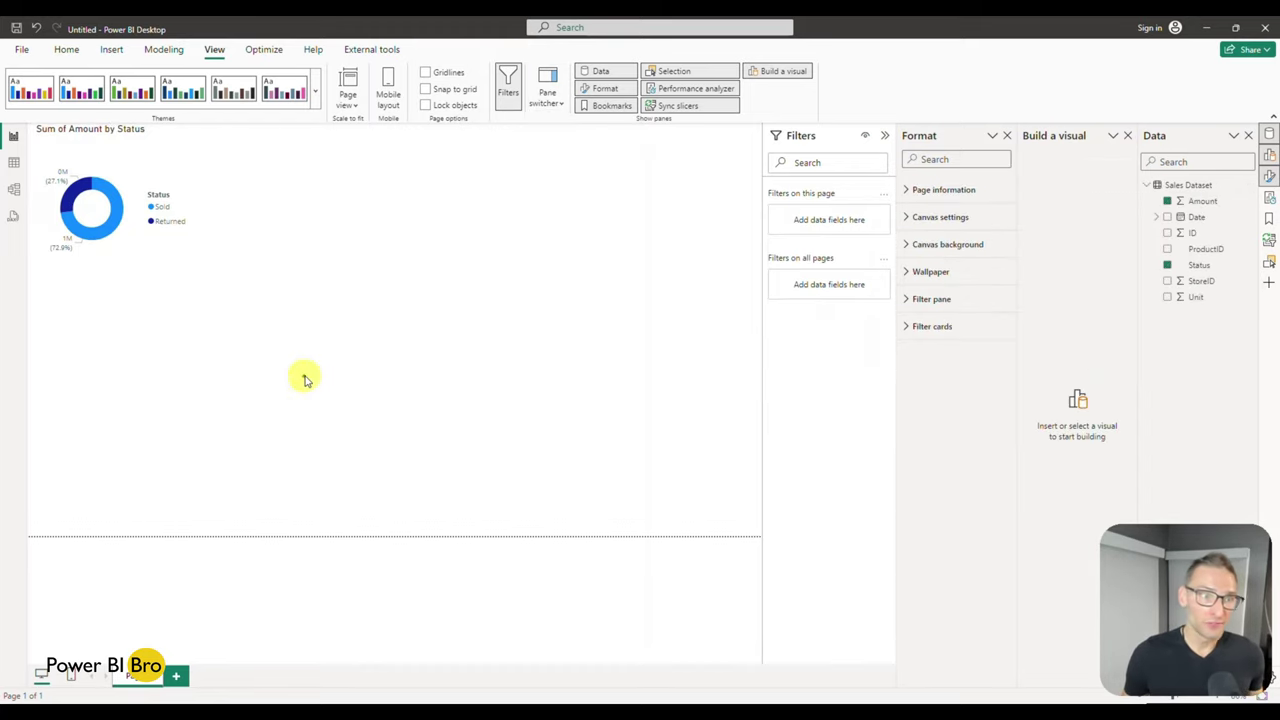
left_click(180, 253)
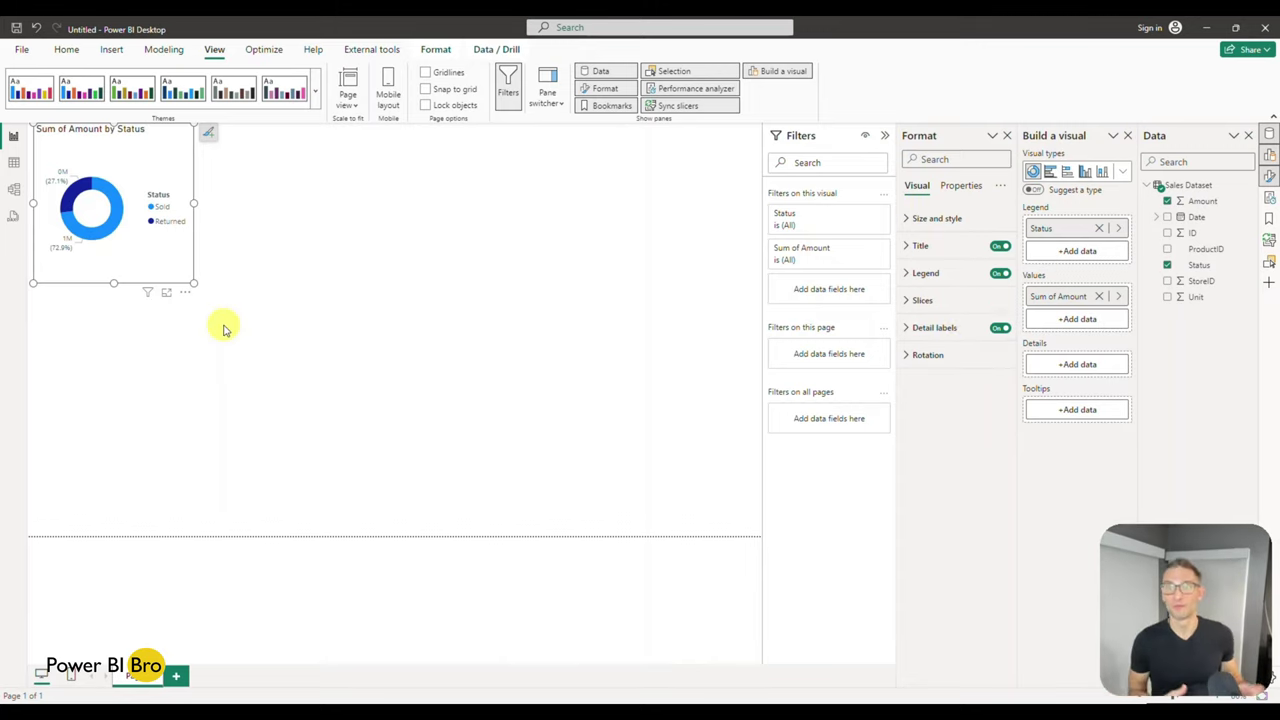
left_click(1268, 162)
left_click(1268, 164)
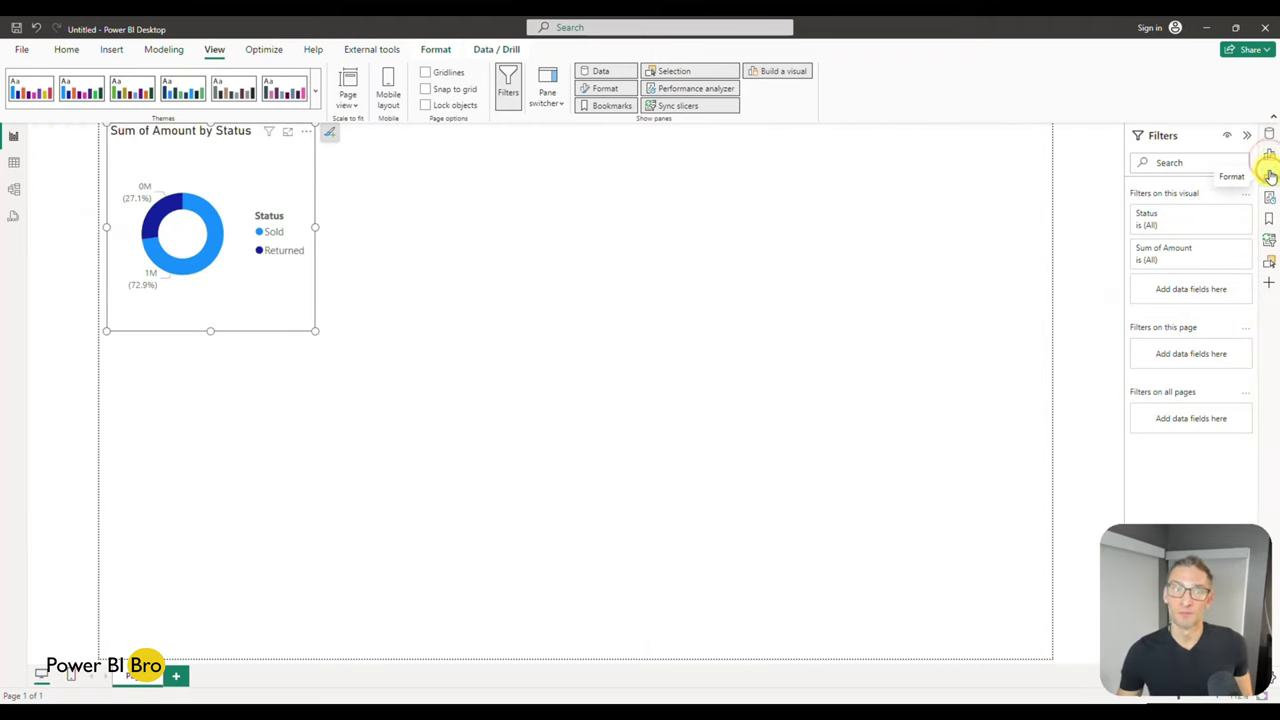
left_click(1269, 150)
left_click(1268, 142)
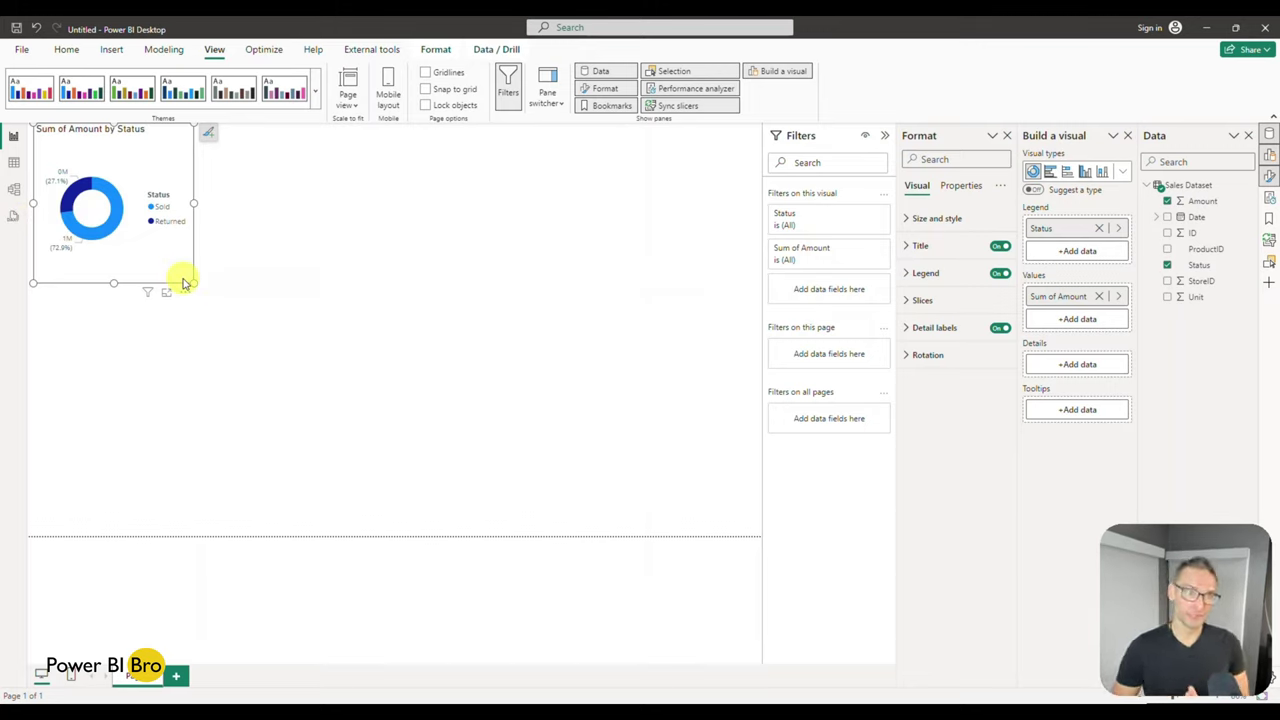
Examine the Sales Dataset rows in Table view and expand its field list.
left_click(14, 165)
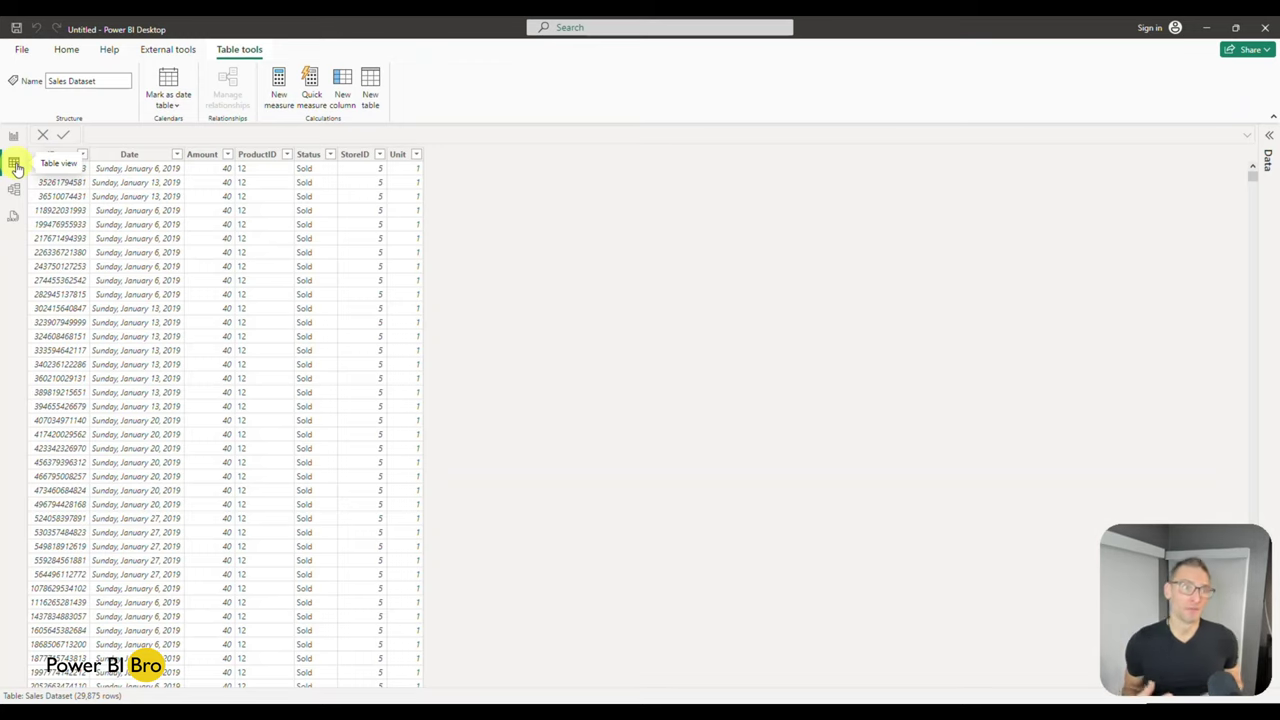
left_click(1269, 140)
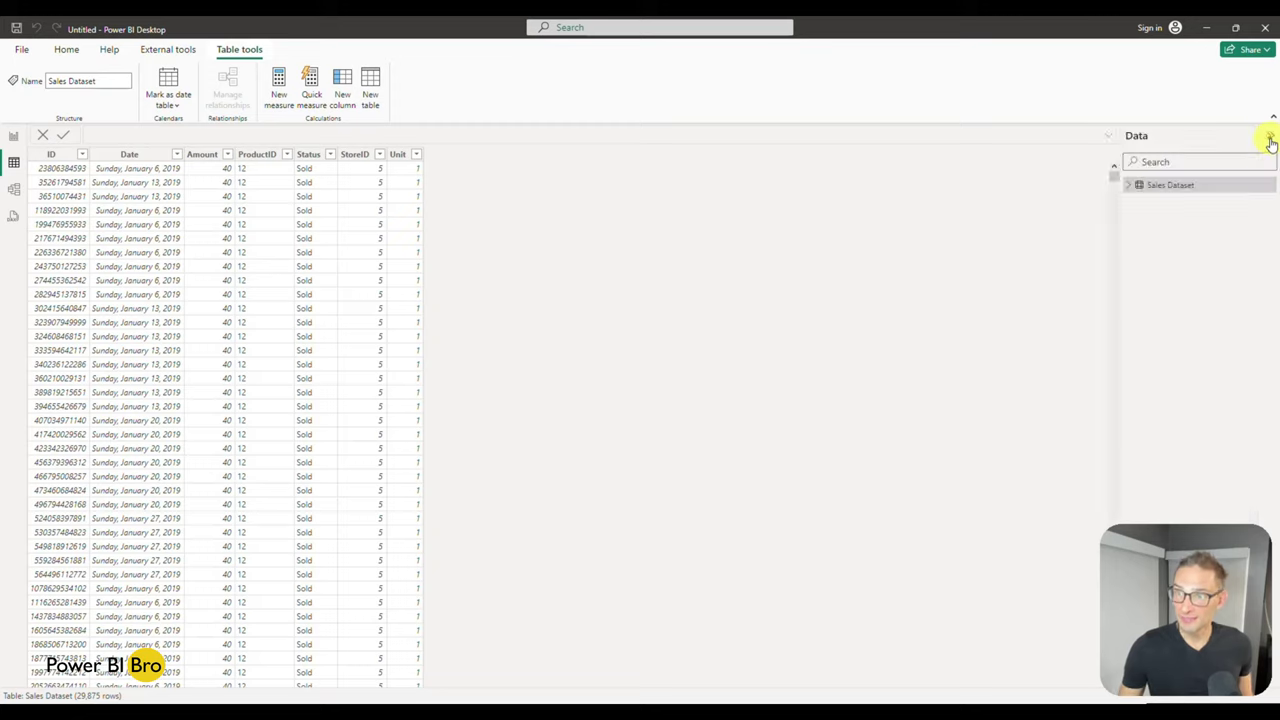
left_click(1128, 185)
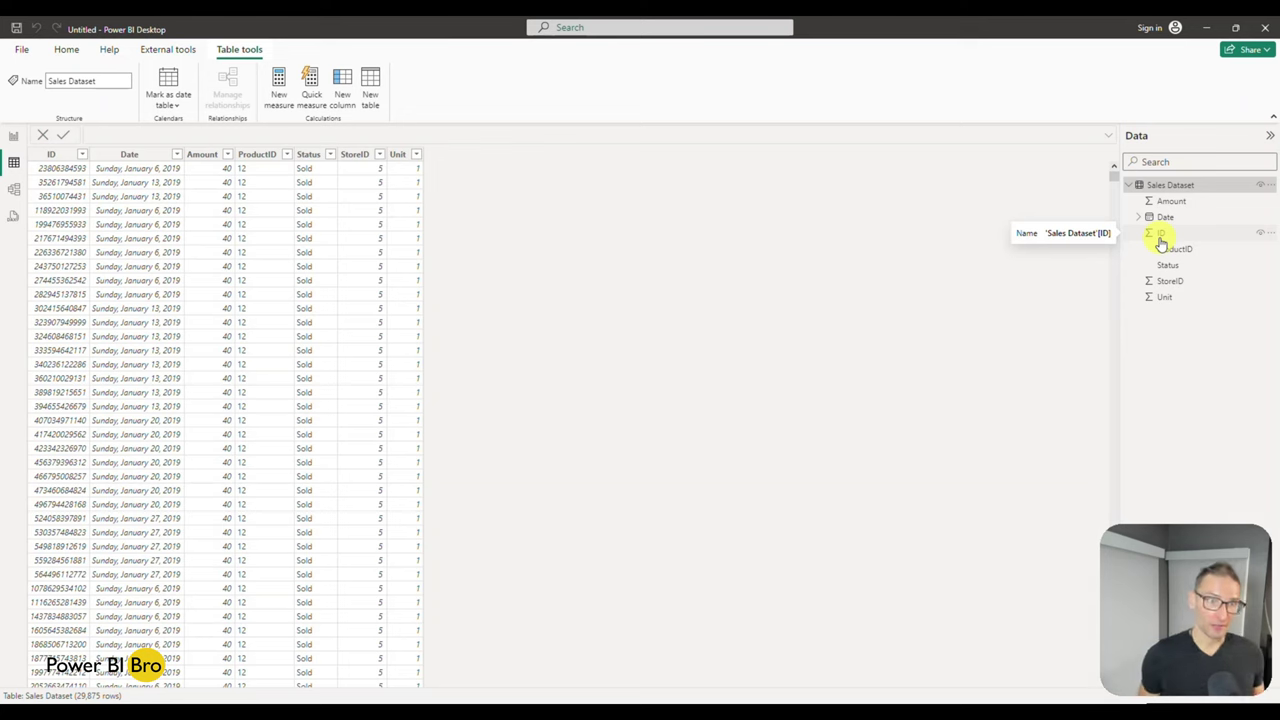
Return to Report view and convert the Amount by Status donut chart to a table visual.
left_click(13, 137)
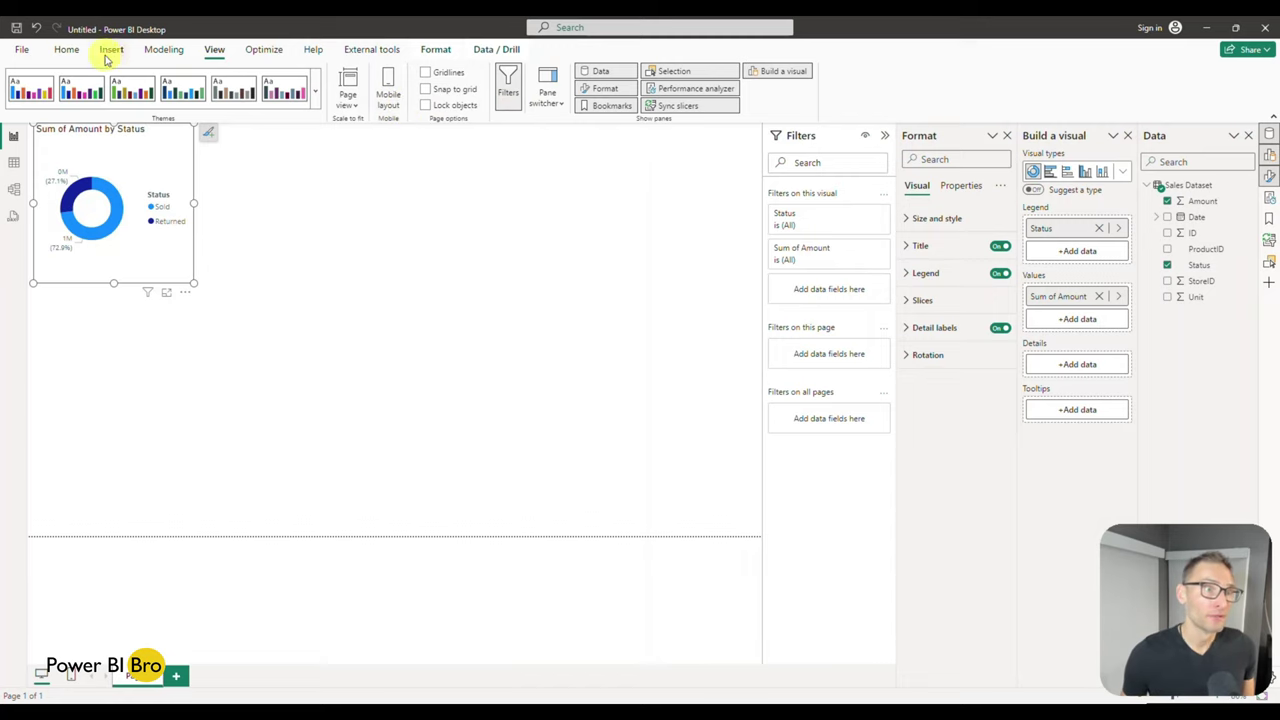
left_click(66, 51)
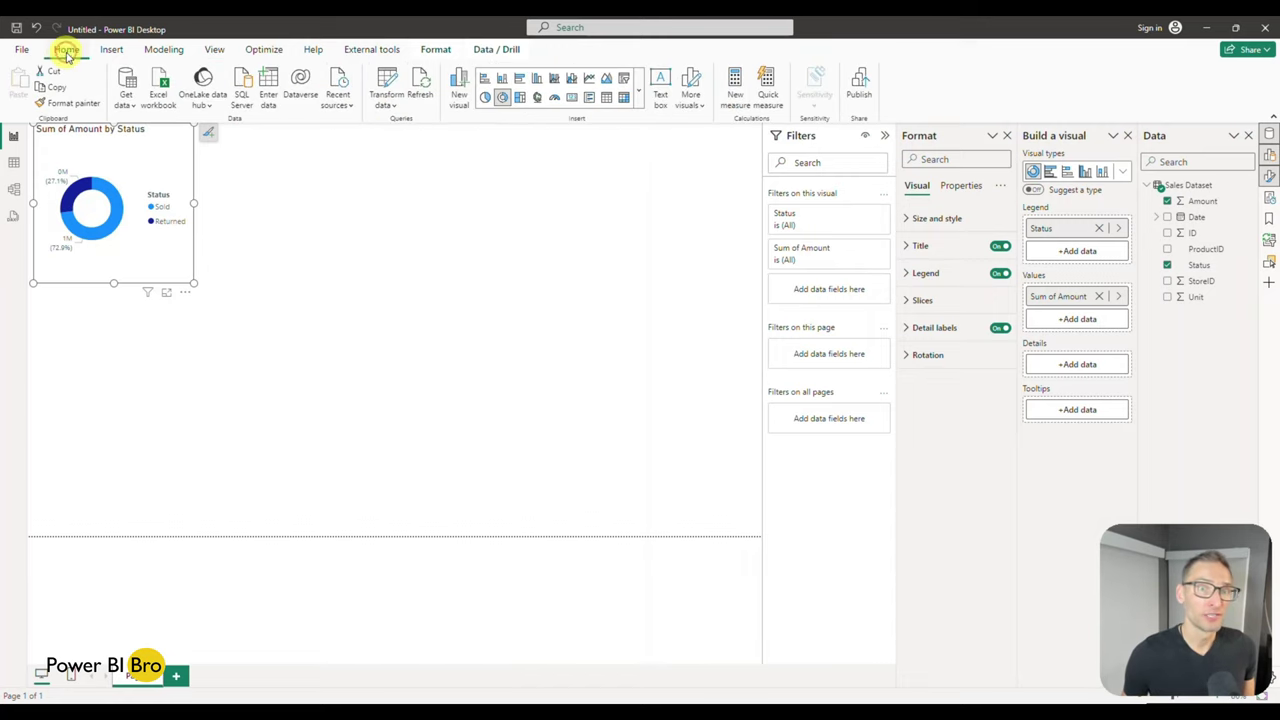
left_click(606, 97)
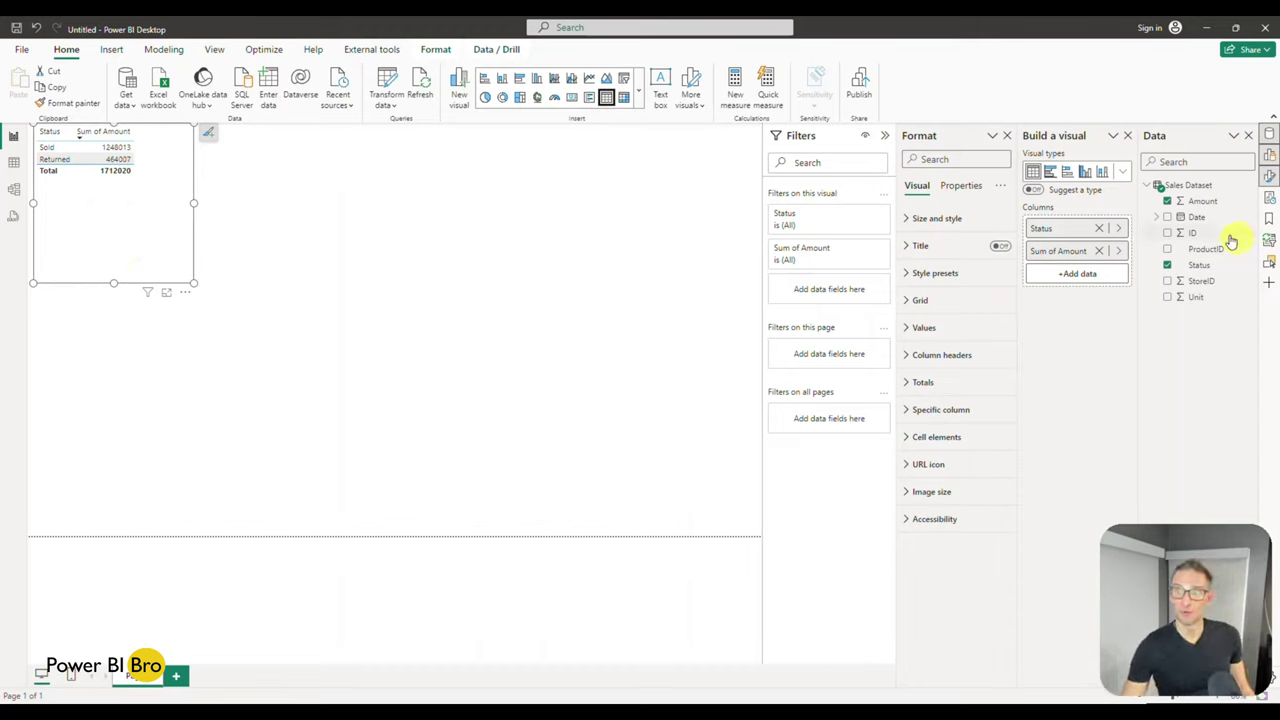
Check the Status column's distinct values in Table view and compare the underlying rows with the summarized table visual in the report.
left_click(15, 164)
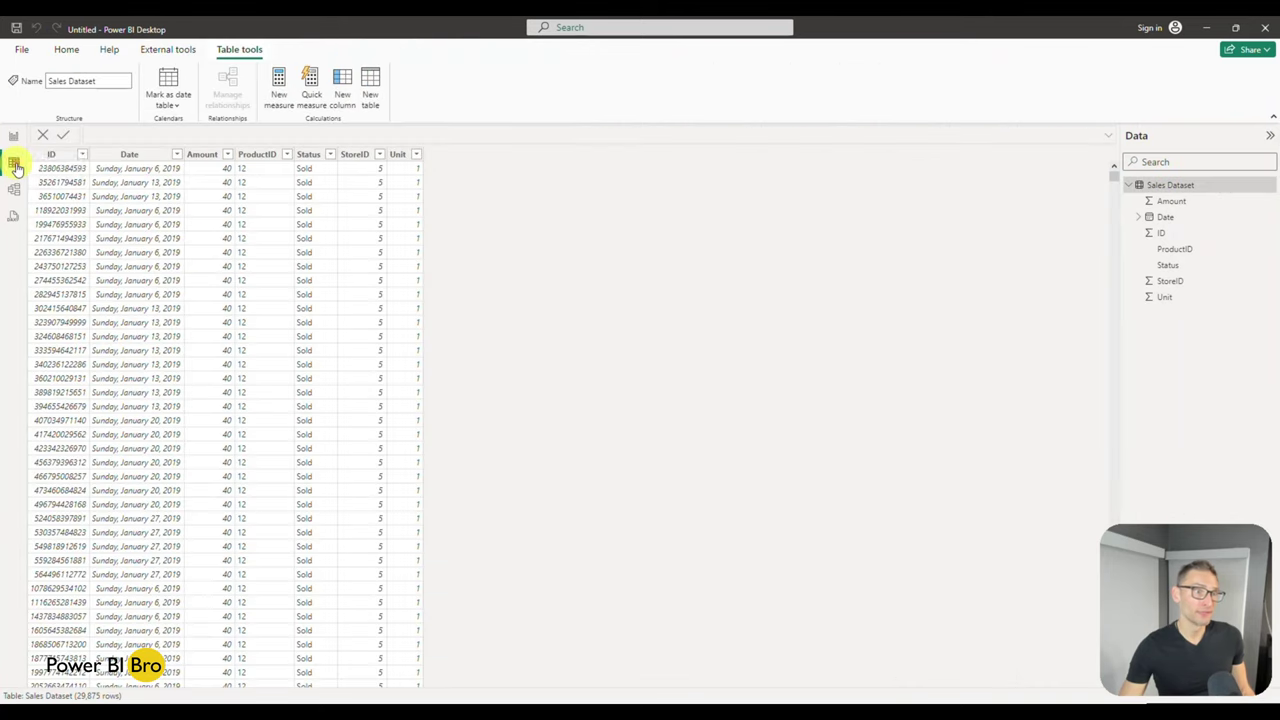
left_click(331, 157)
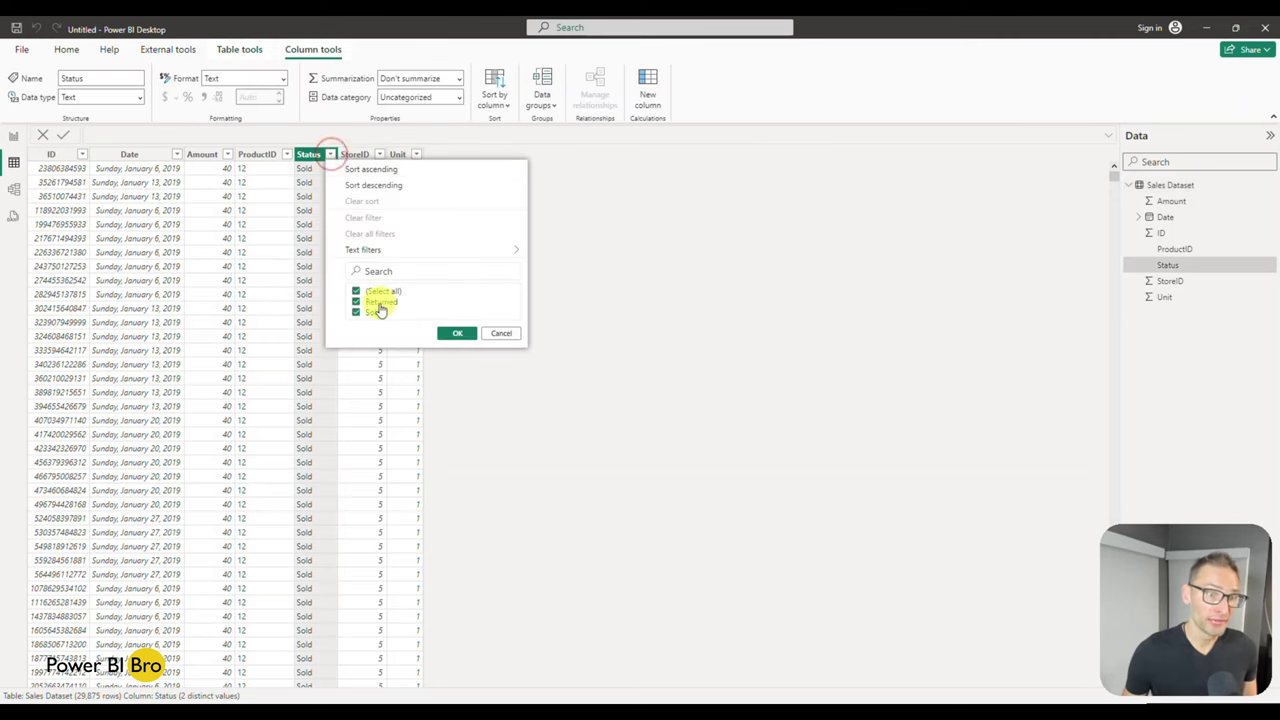
left_click(511, 334)
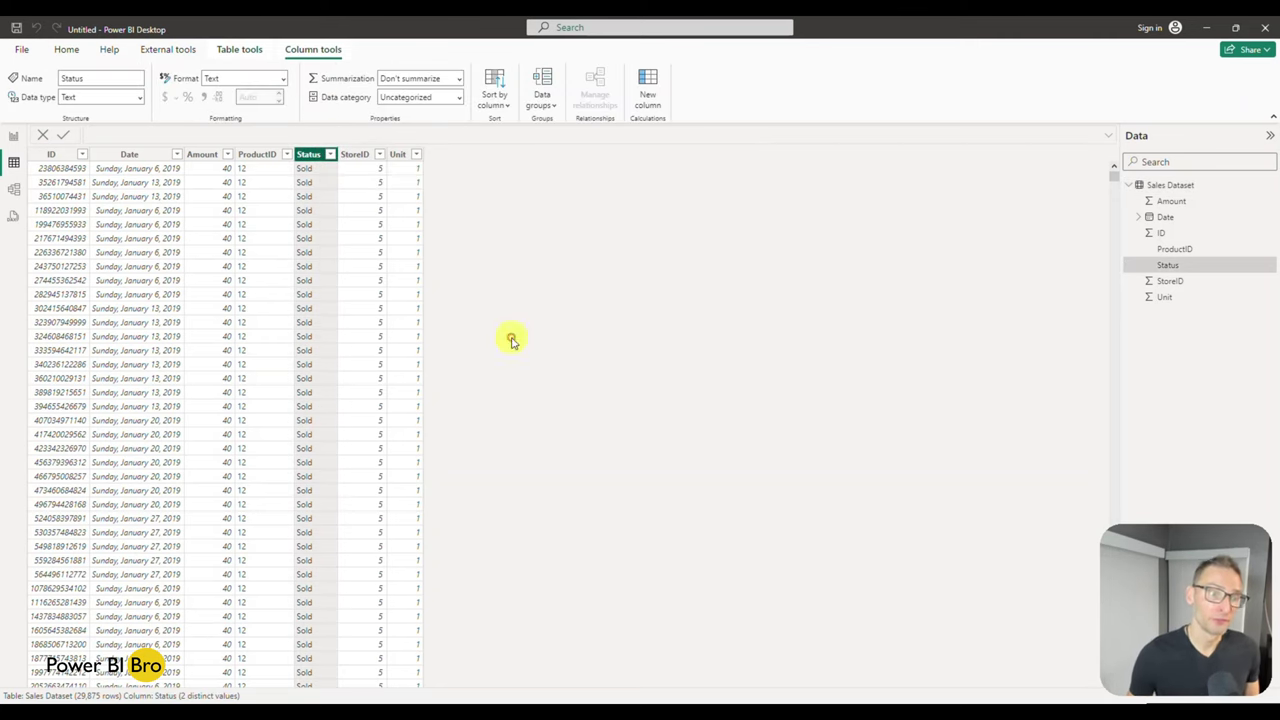
left_click(13, 136)
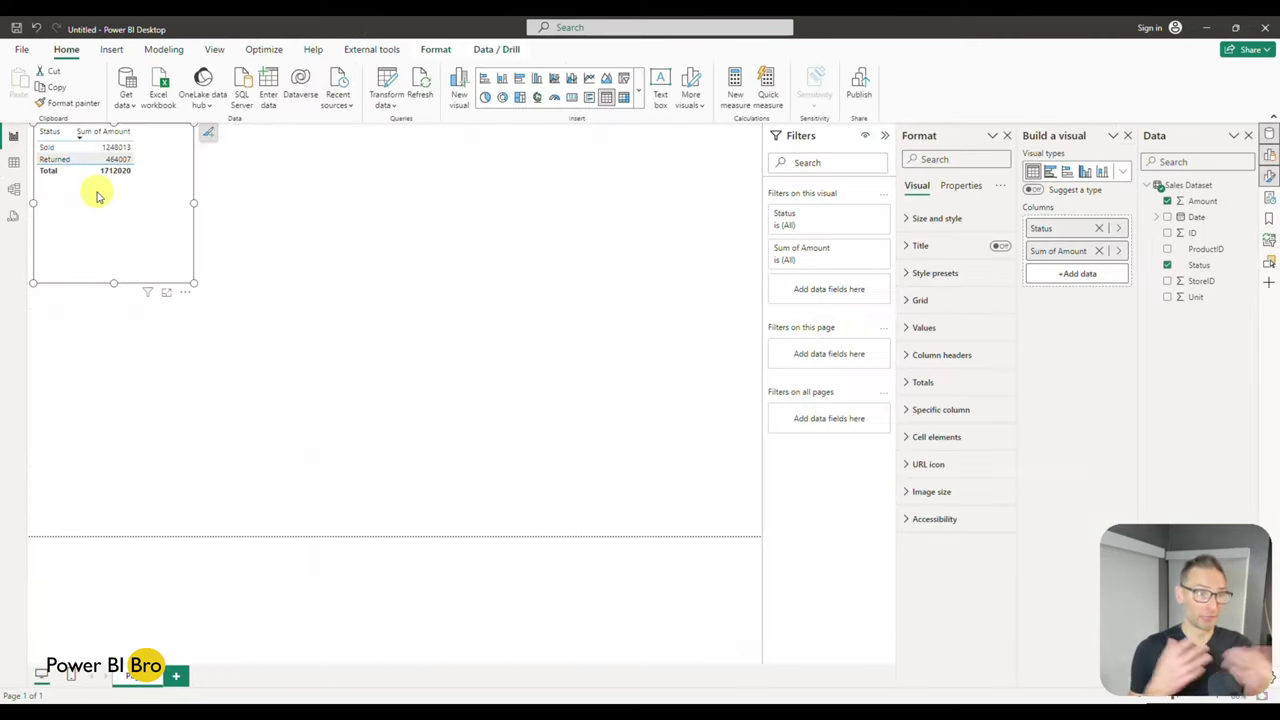
left_click(14, 162)
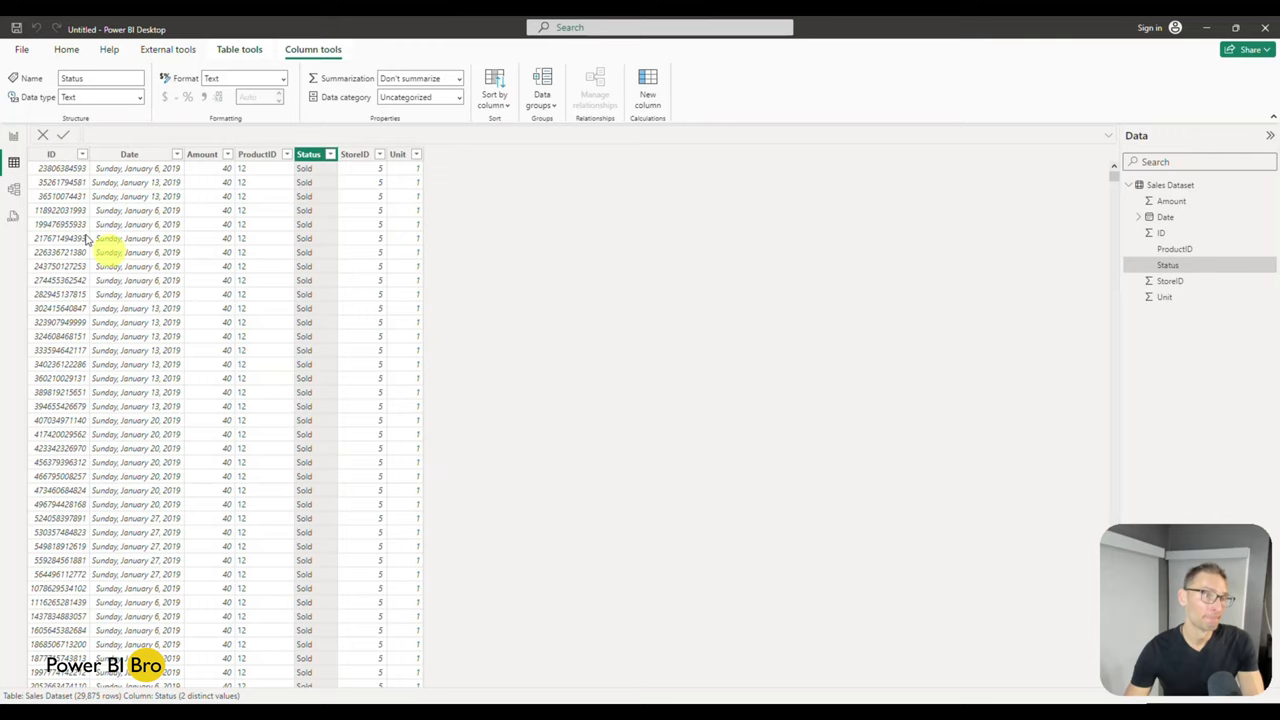
left_click(13, 136)
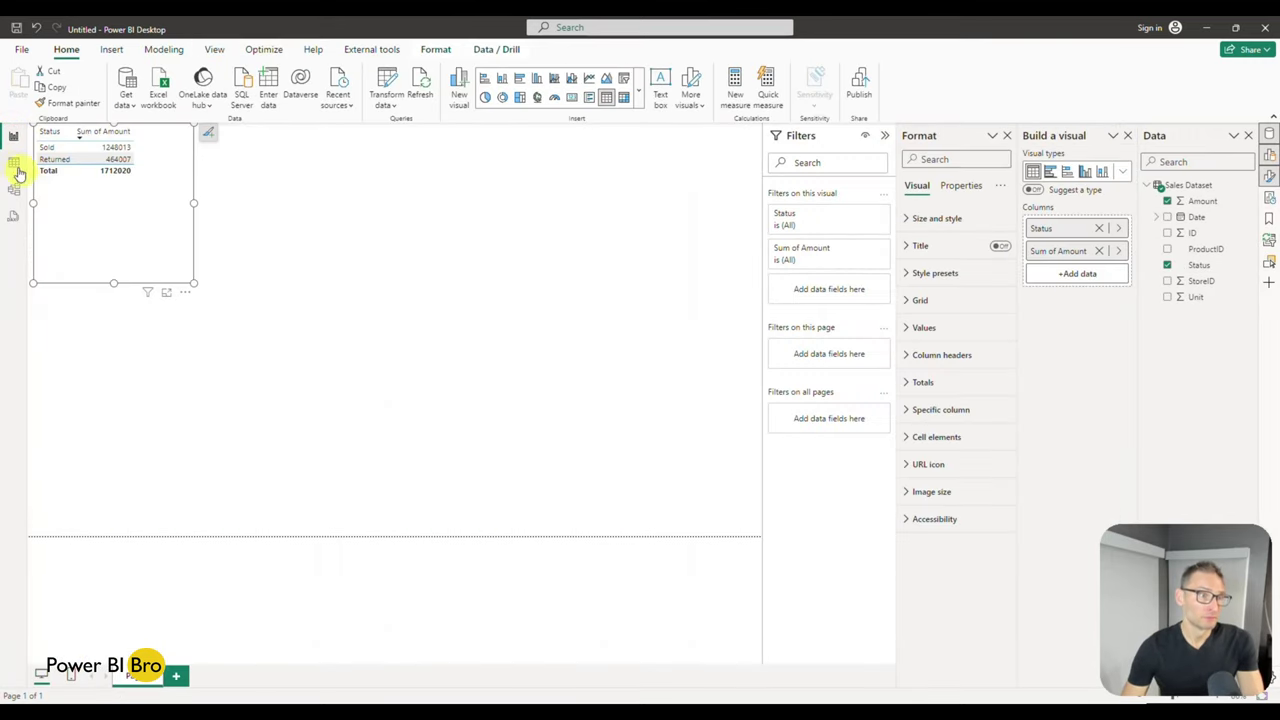
left_click(14, 161)
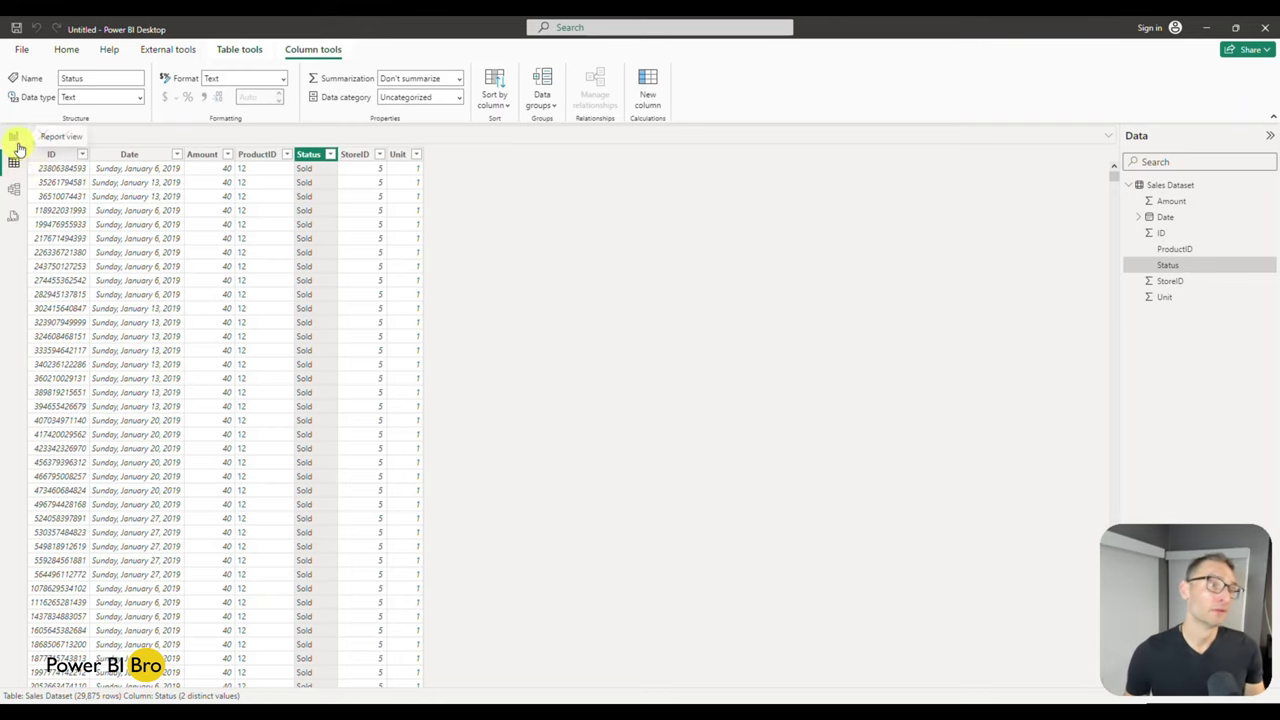
Examine the Sales Dataset table and its fields in Model view, and go back through Report view to Table view.
left_click(14, 189)
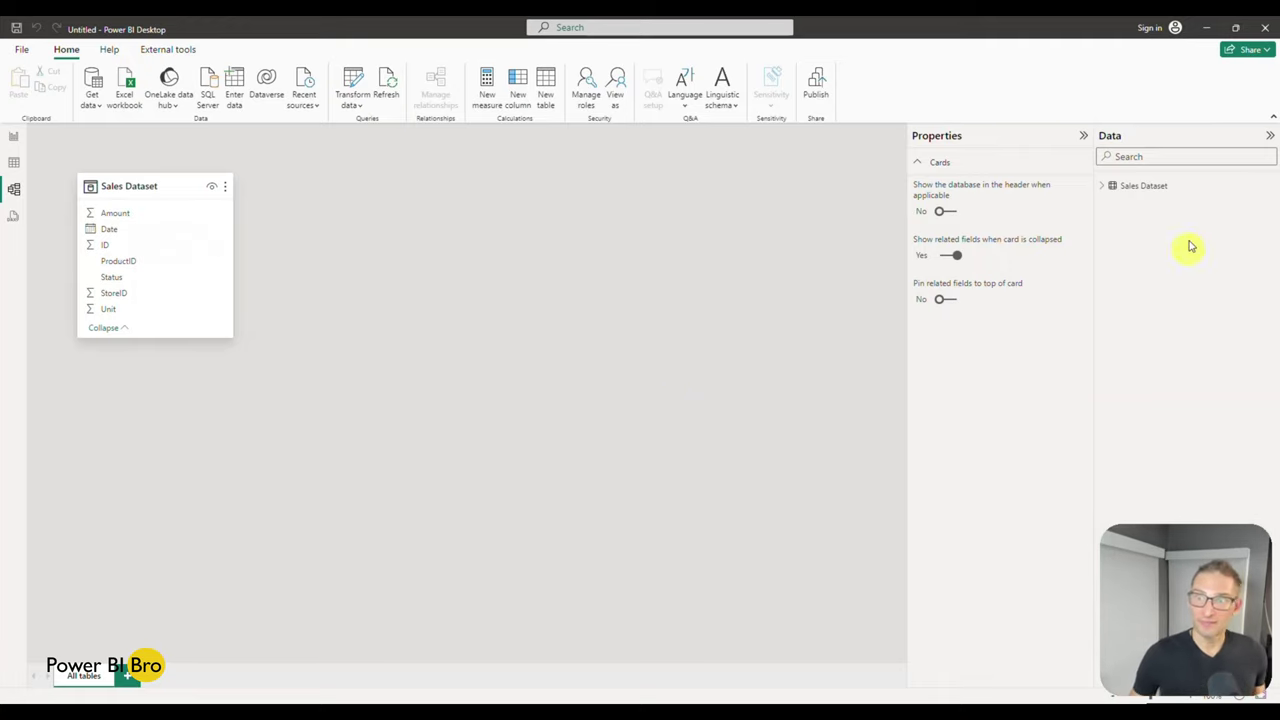
left_click(1103, 185)
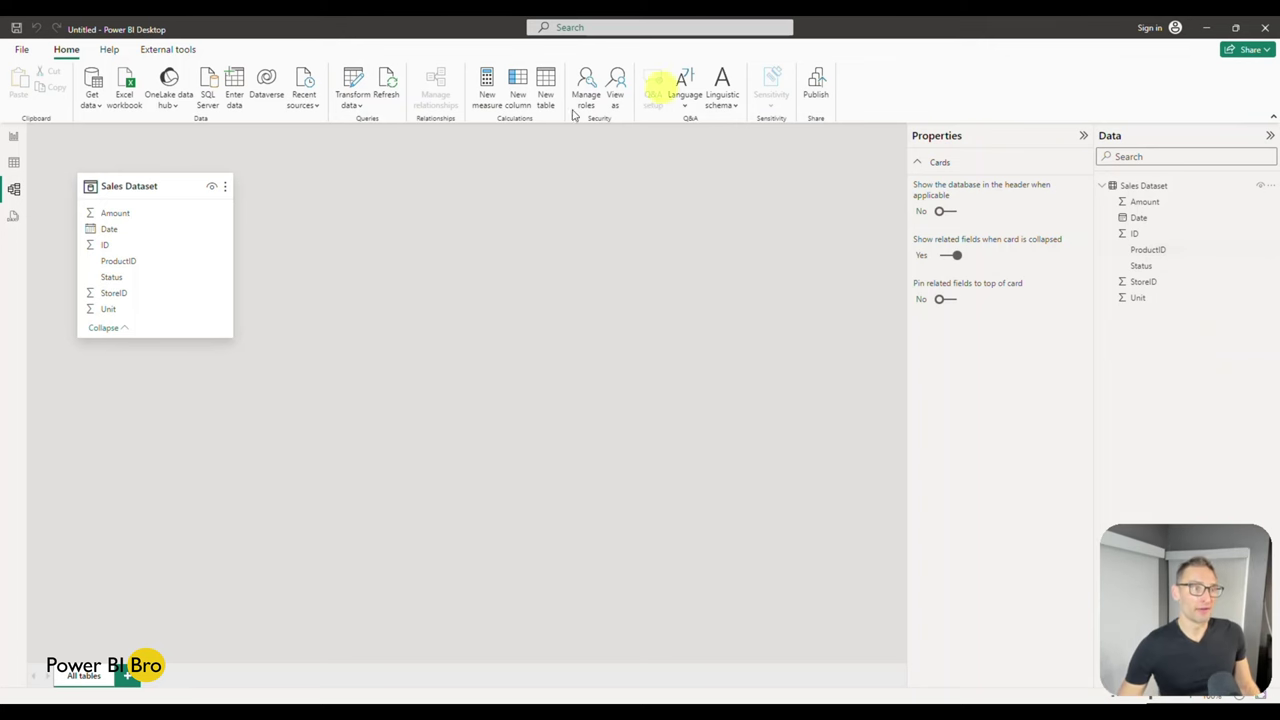
left_click(15, 138)
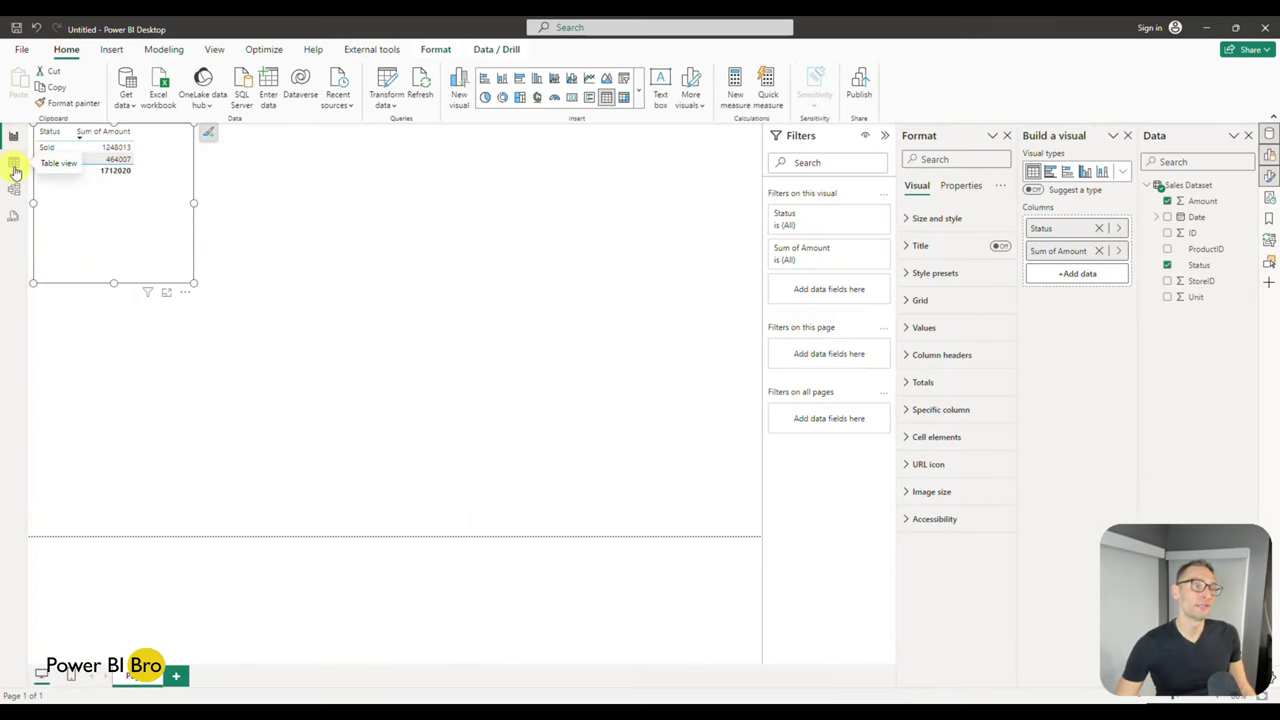
left_click(14, 164)
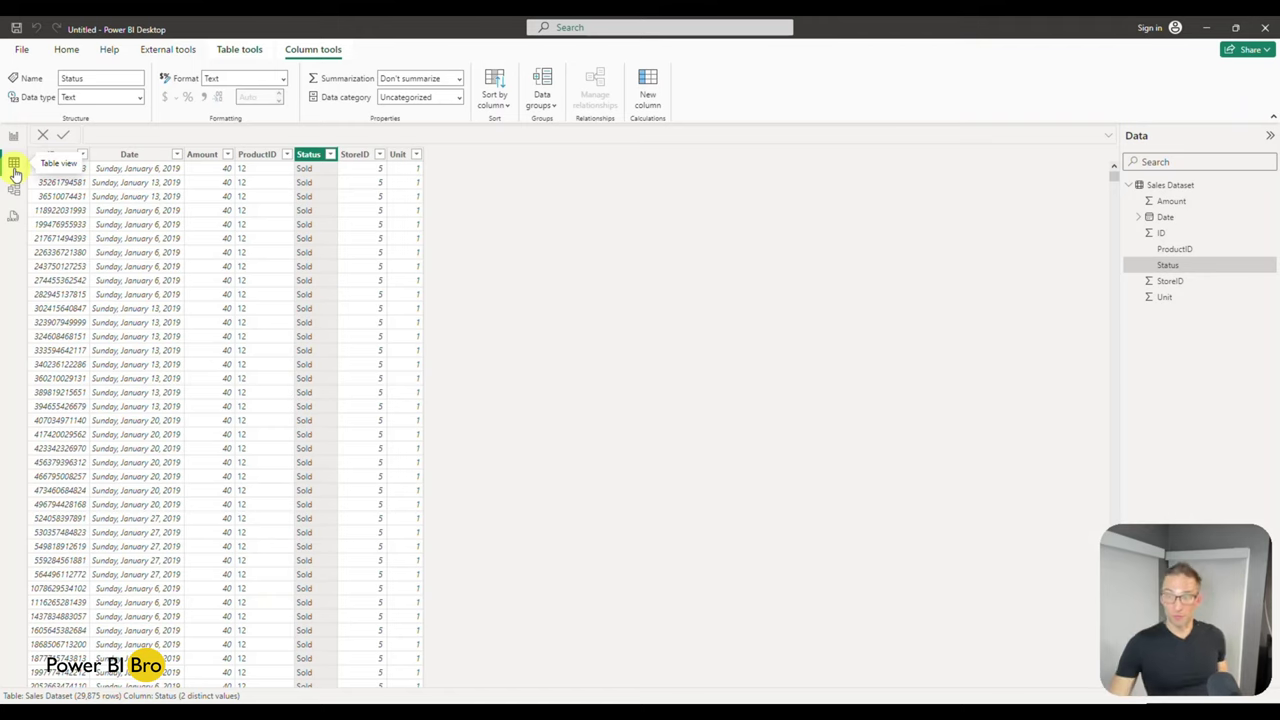
Look through Model view and DAX query view, expand the Sales Dataset field list there, and return to Report view.
left_click(14, 190)
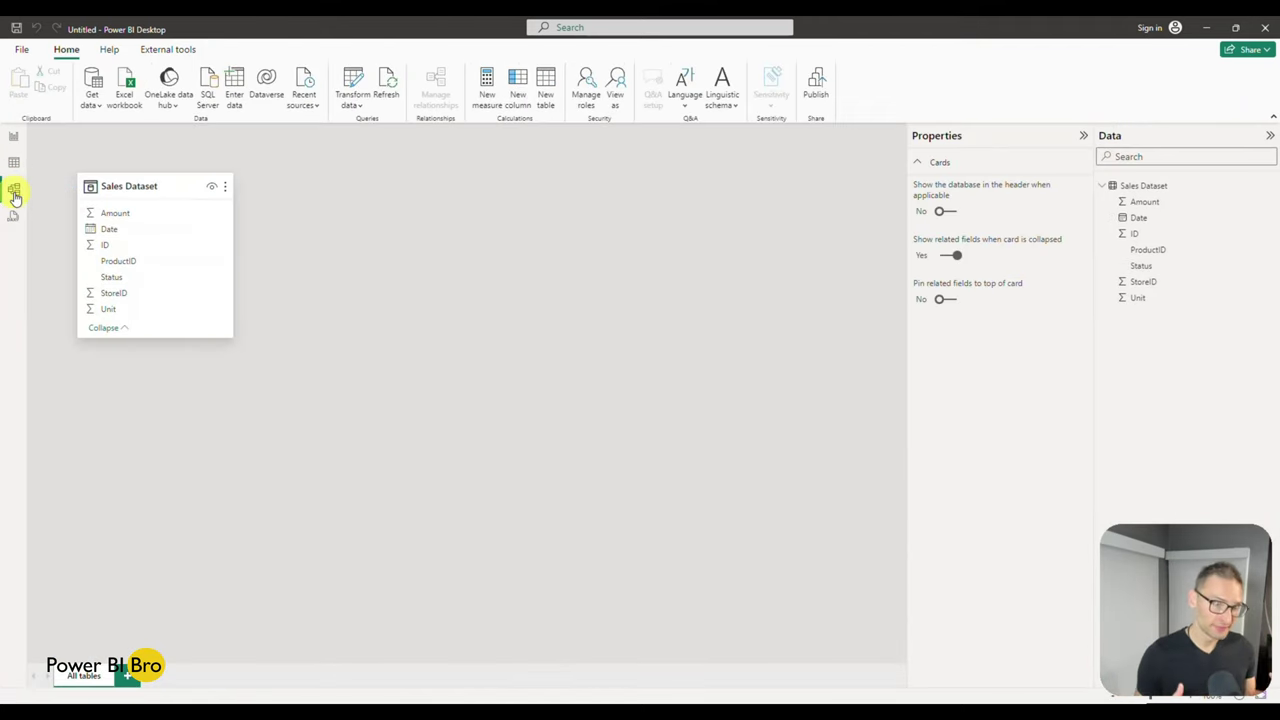
left_click(12, 217)
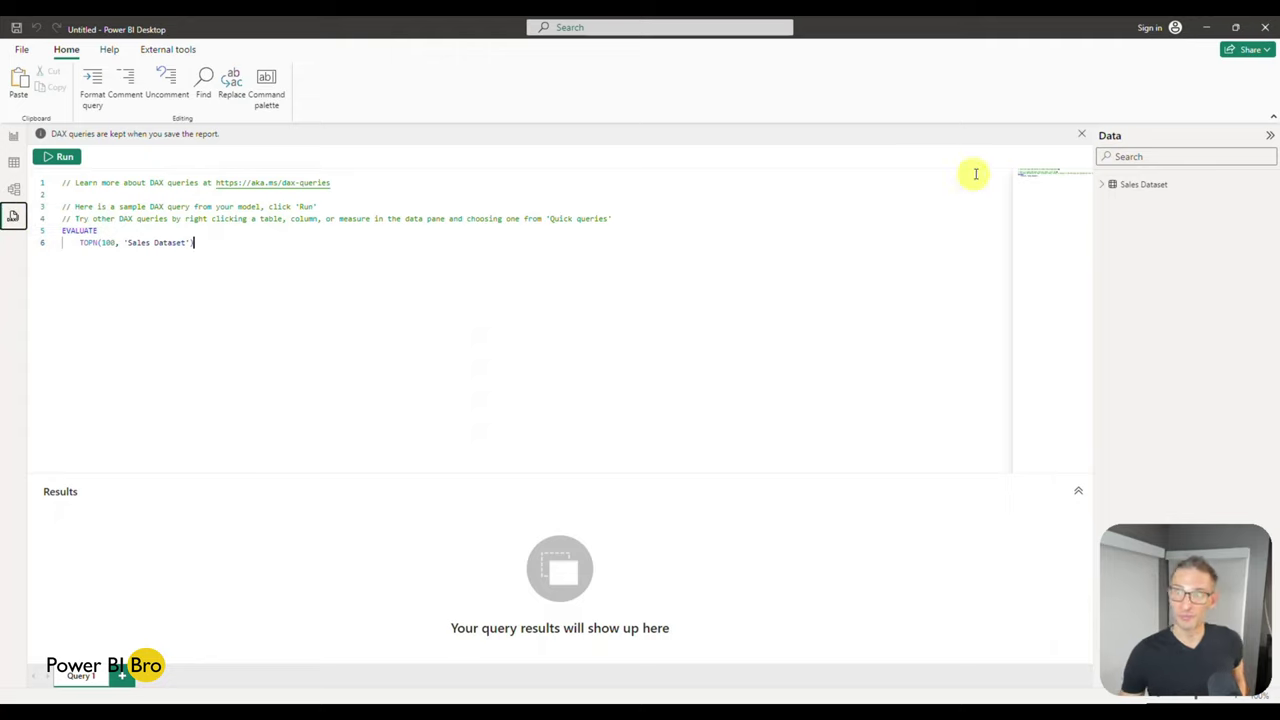
left_click(1103, 185)
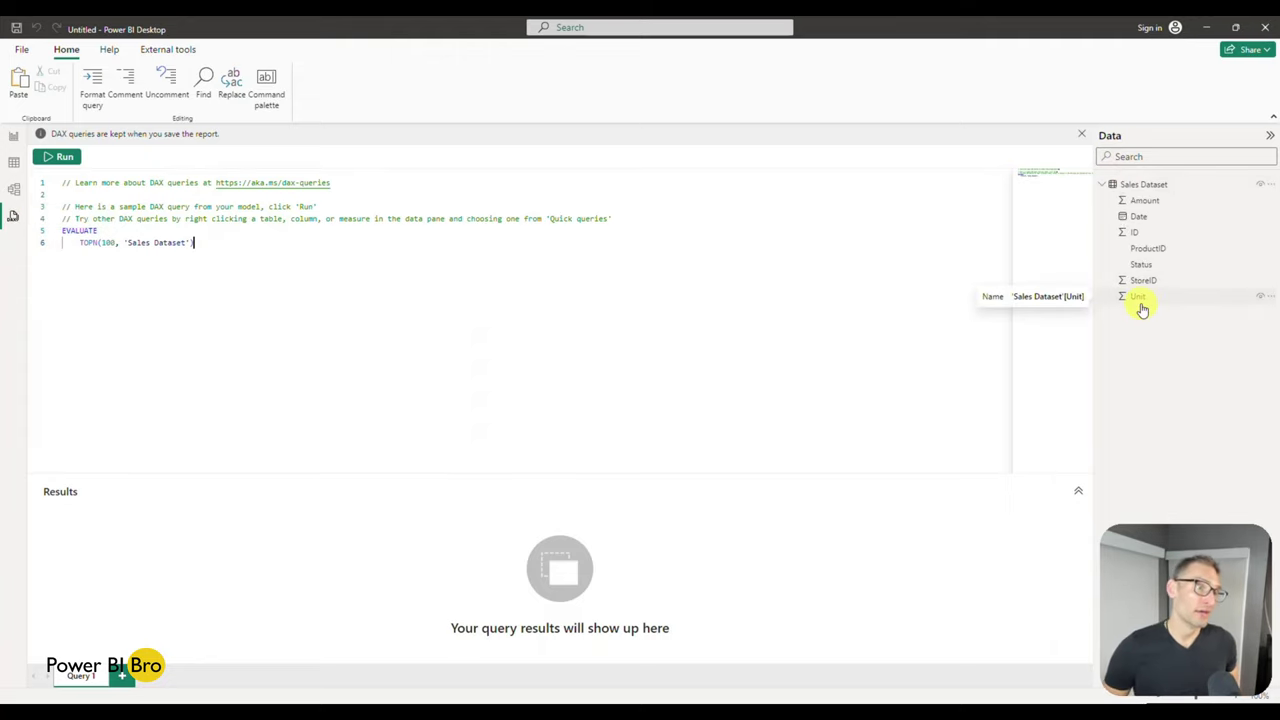
left_click(15, 137)
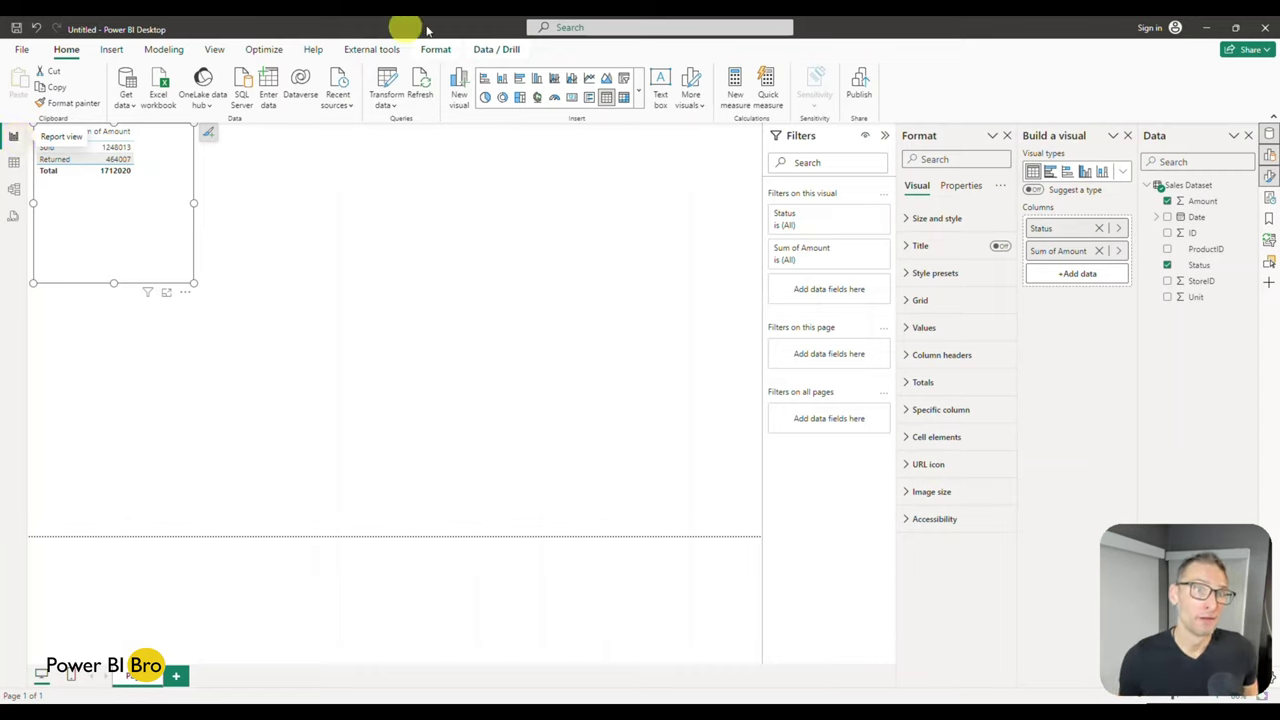
Open the Sales Dataset query in Power Query Editor and examine the available transform, add-column, view and tools commands.
left_click(388, 102)
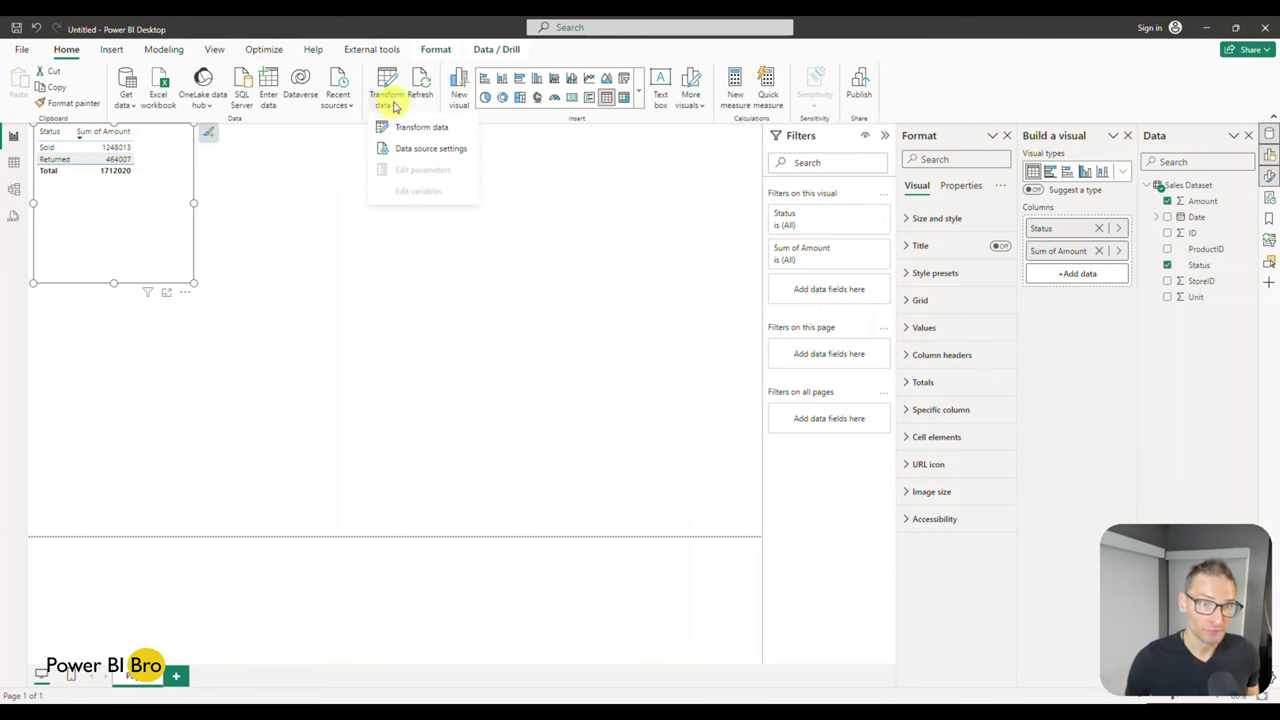
left_click(404, 127)
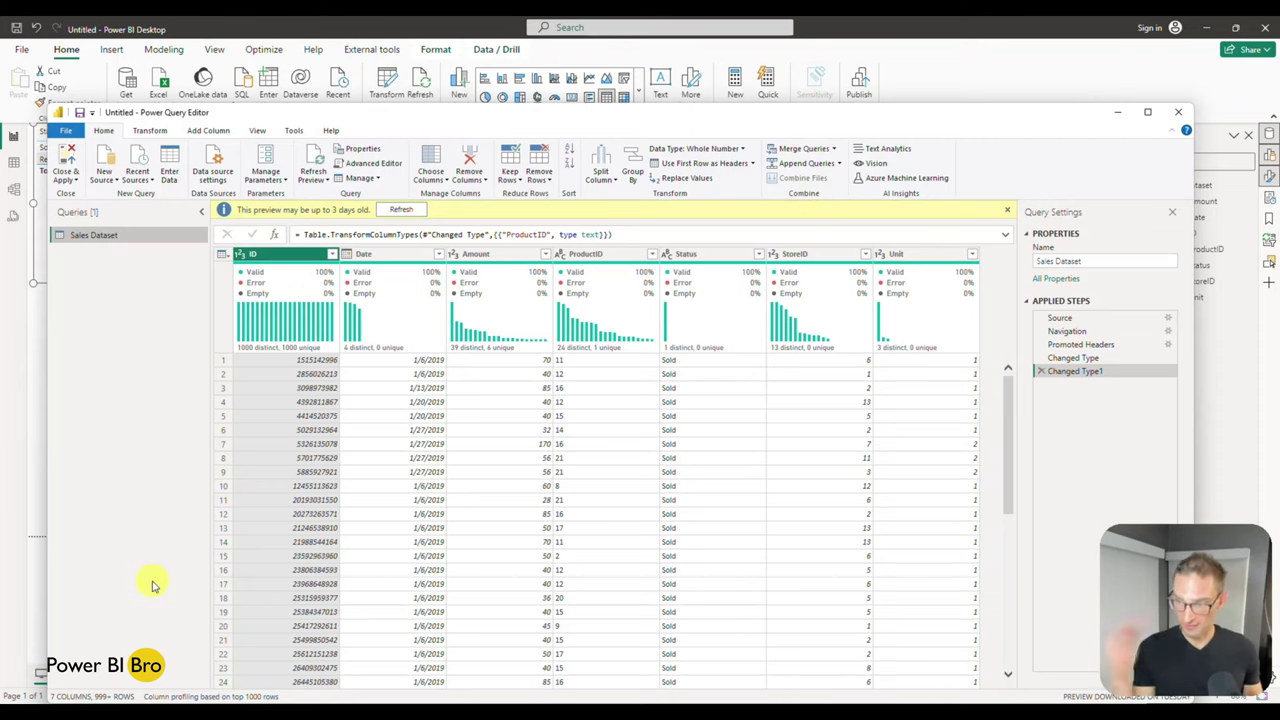
left_click(149, 131)
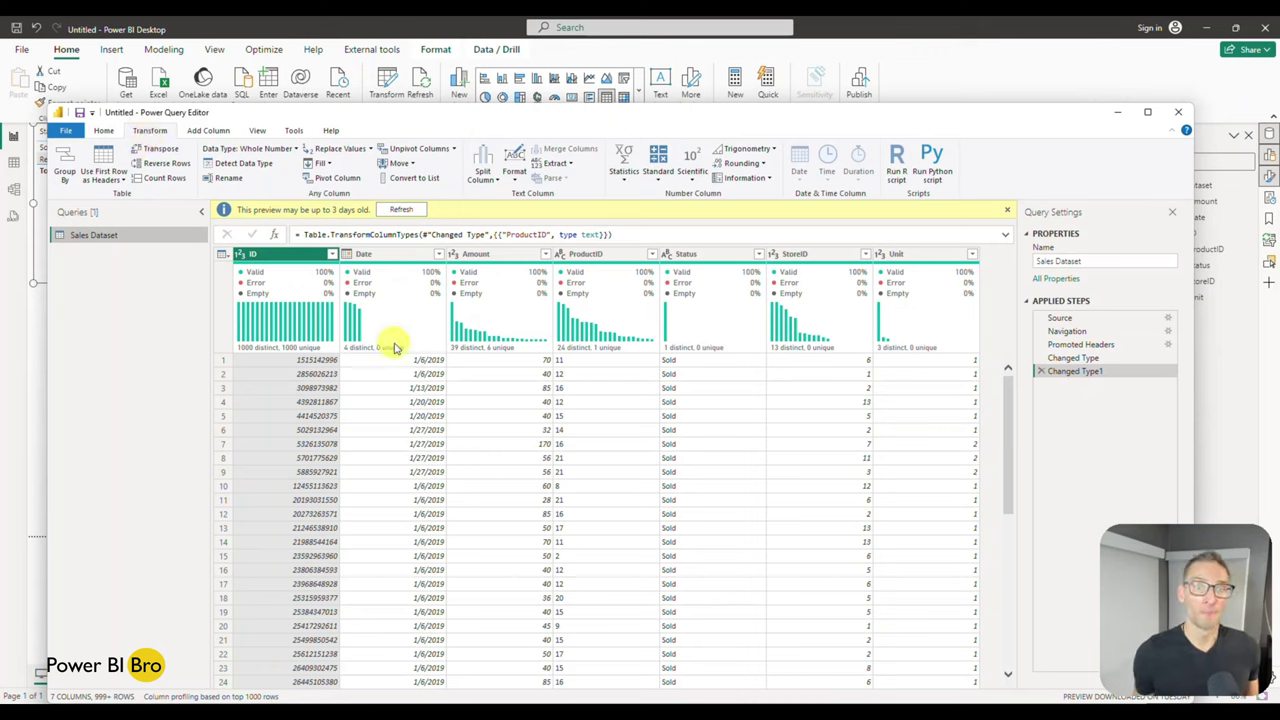
mouse_move(395, 347)
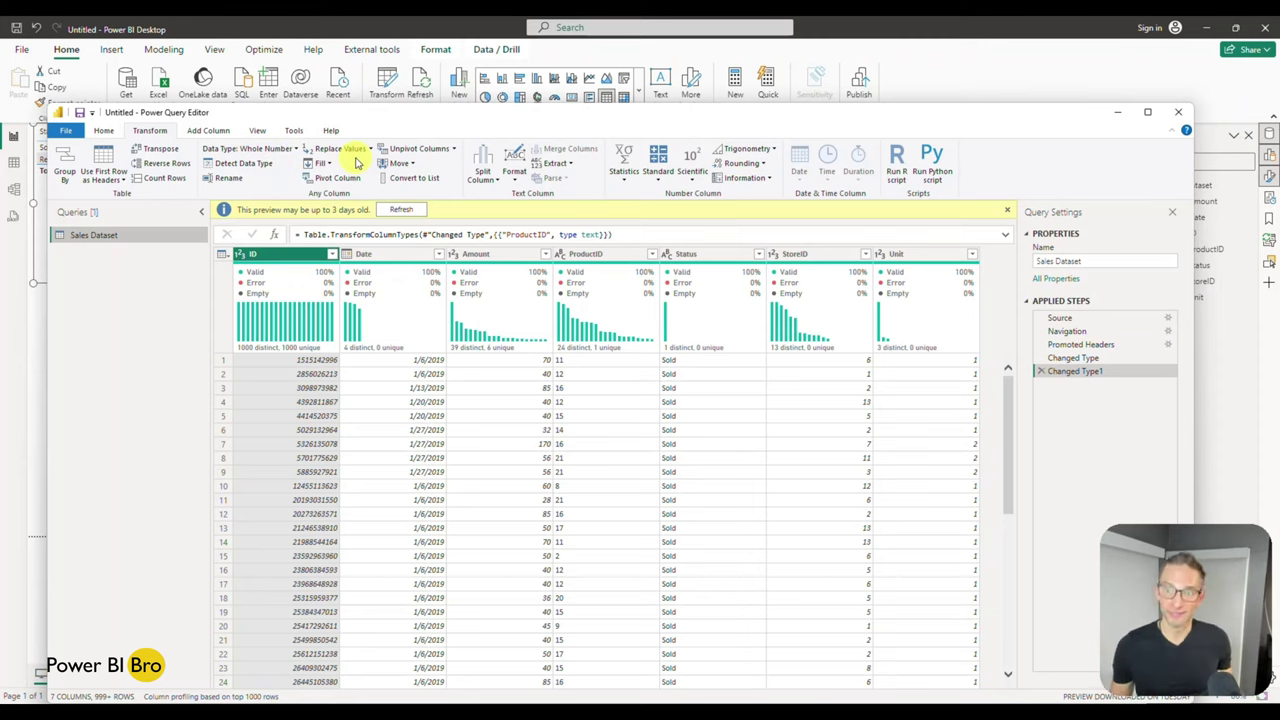
left_click(220, 135)
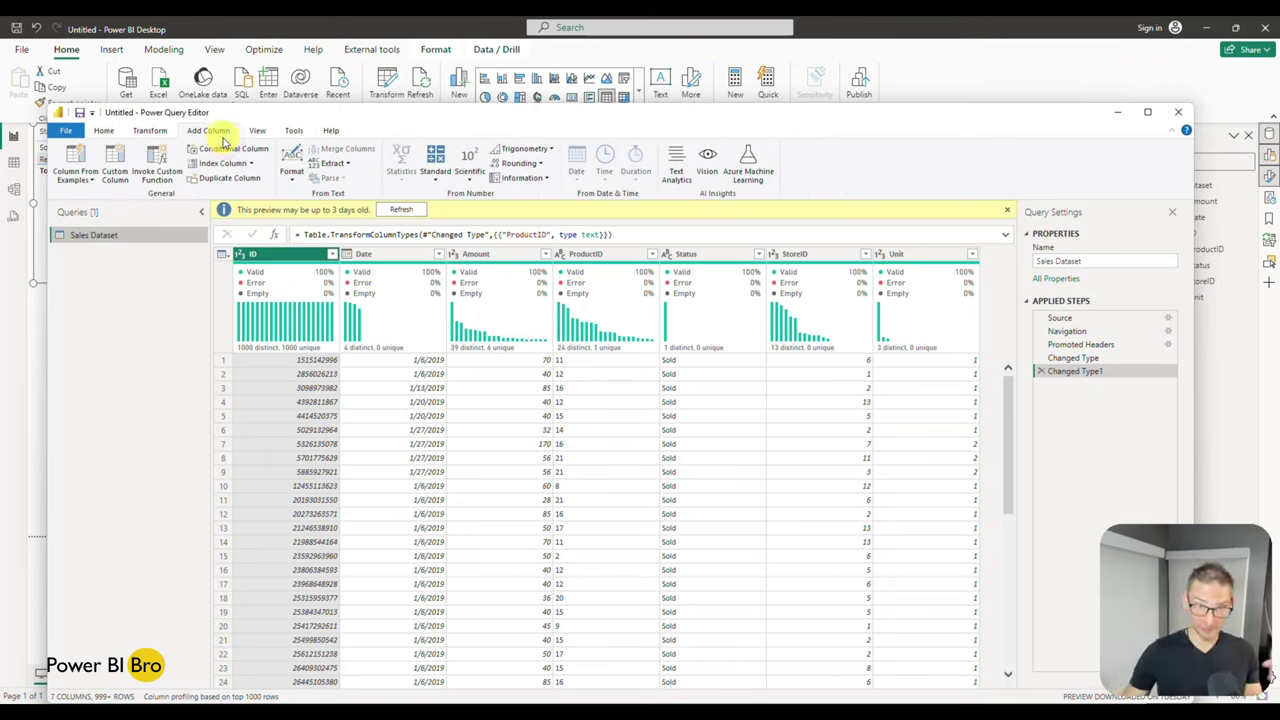
left_click(259, 136)
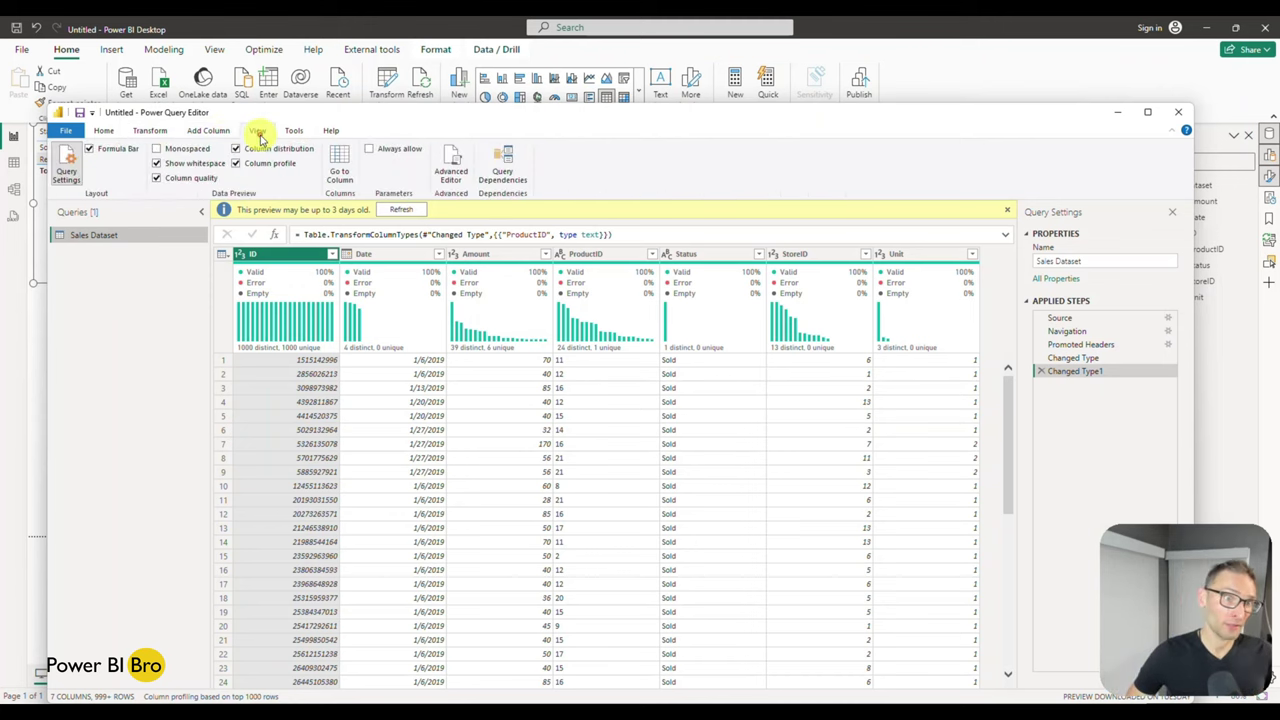
left_click(293, 131)
Close Power Query Editor and apply the query to the report.
left_click(104, 131)
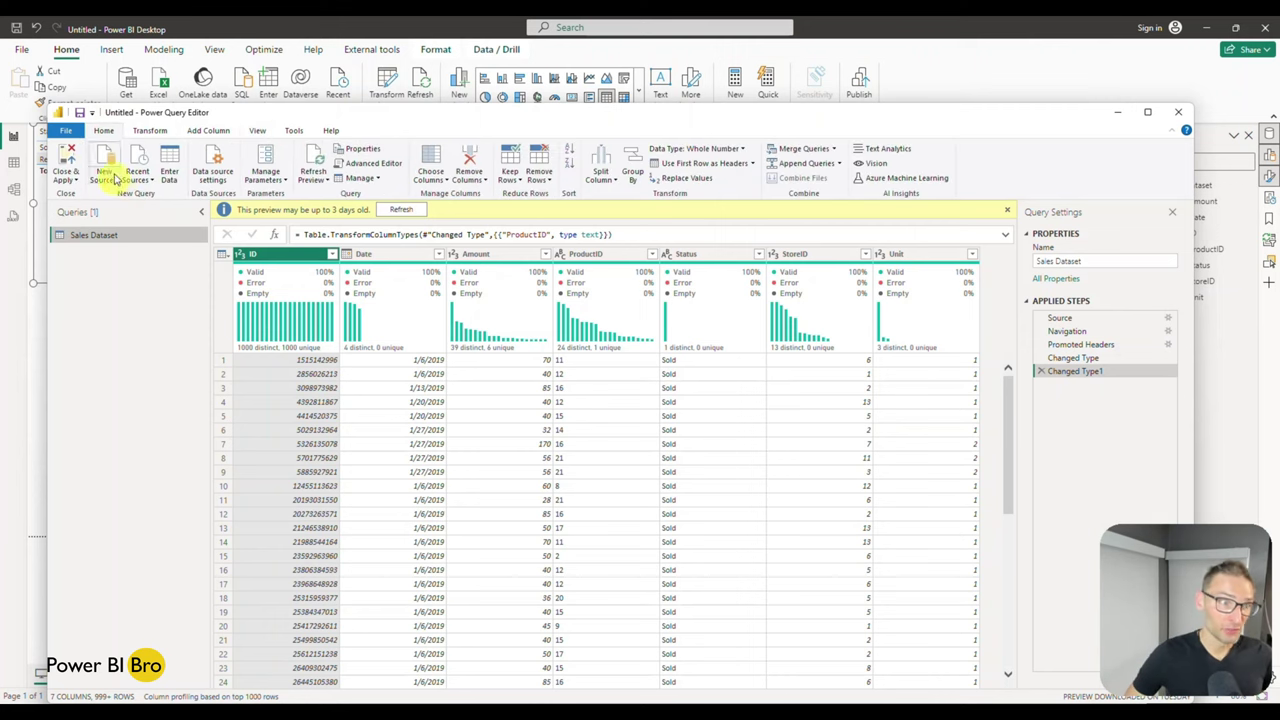
left_click(73, 178)
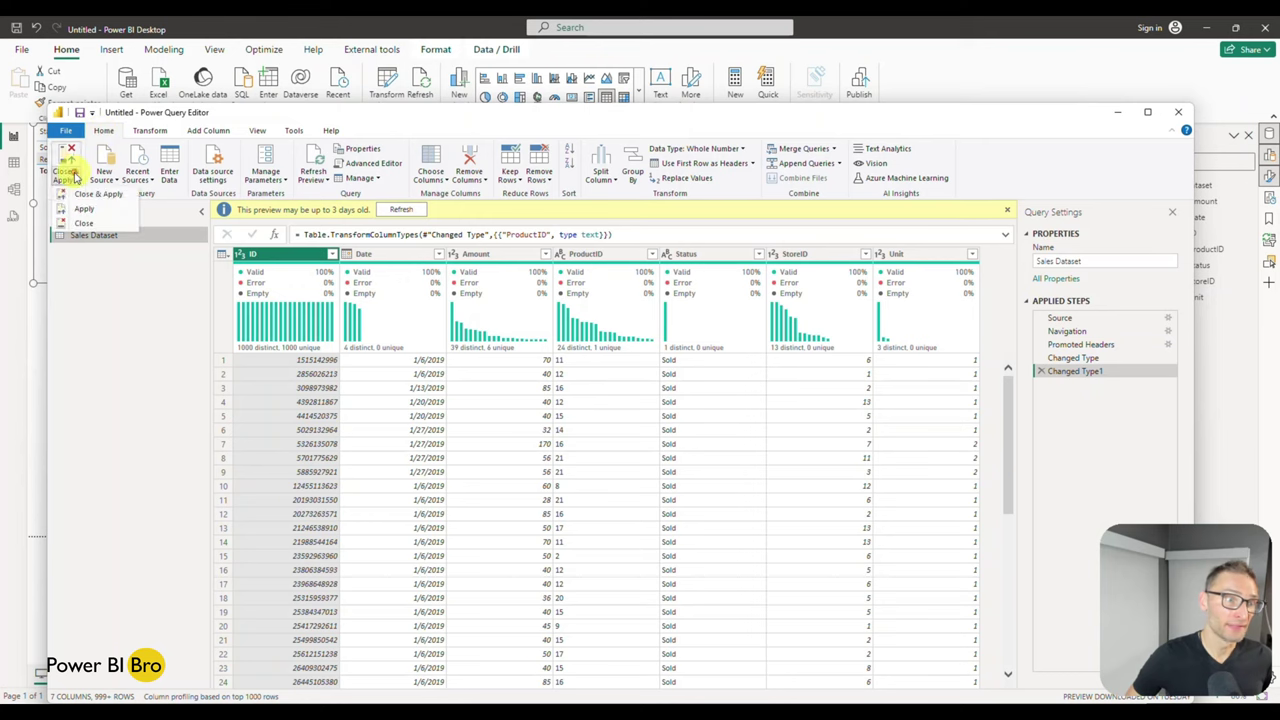
left_click(88, 193)
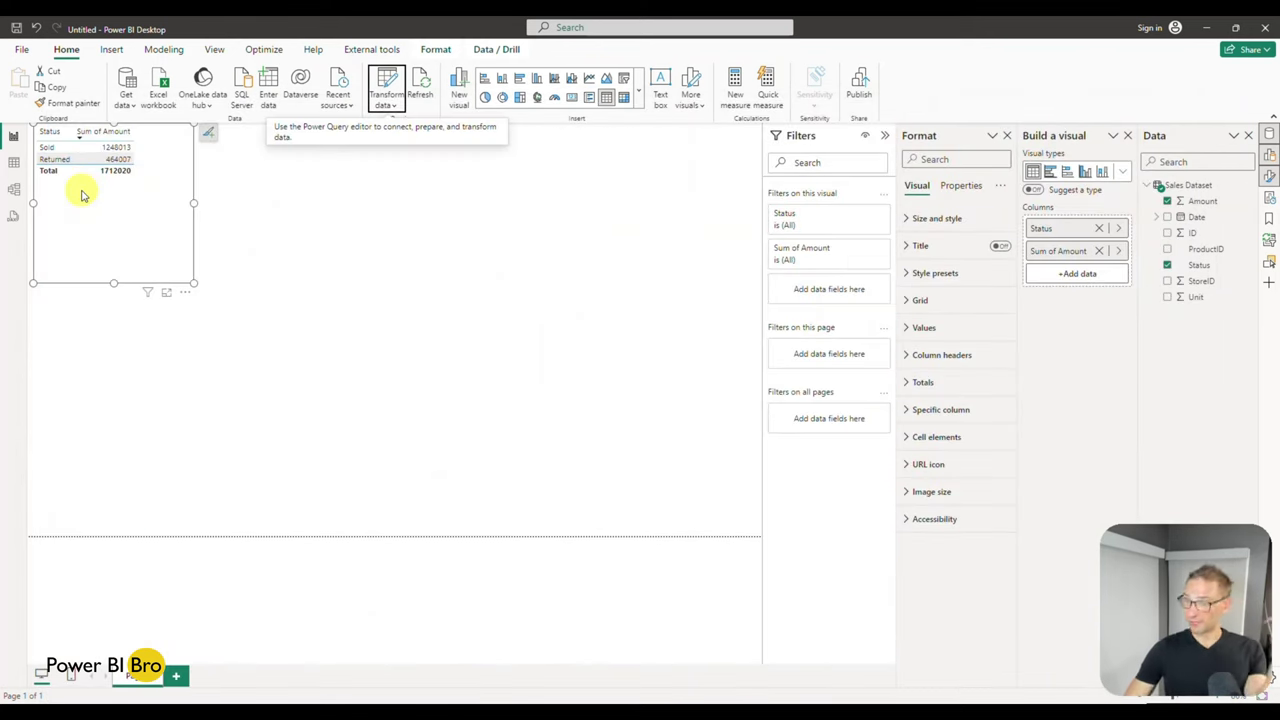